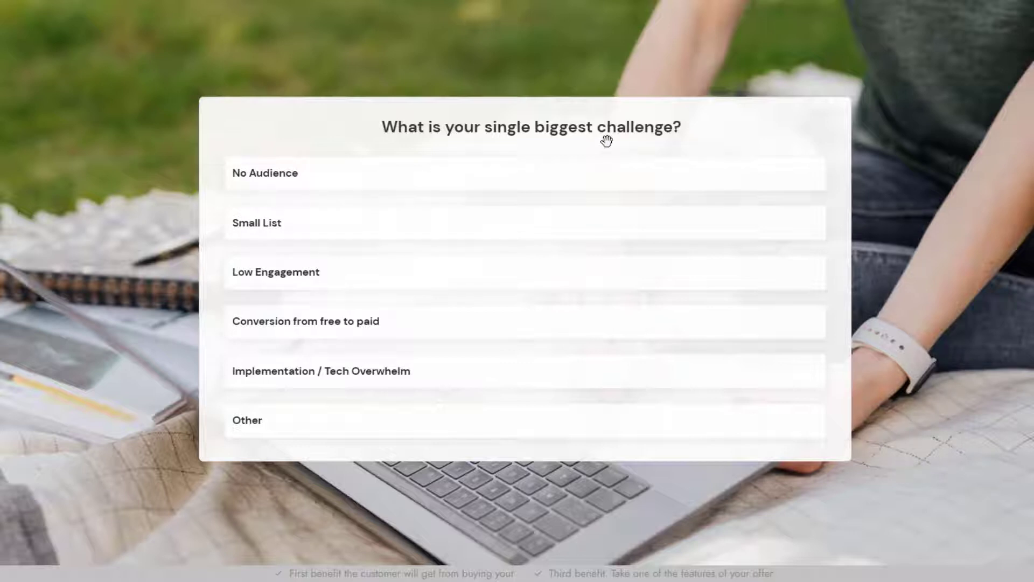
- Answer the quiz with Implementation / Tech Overwhelm as the challenge, PDF as the free content and DAP as the membership platform
click(392, 372)
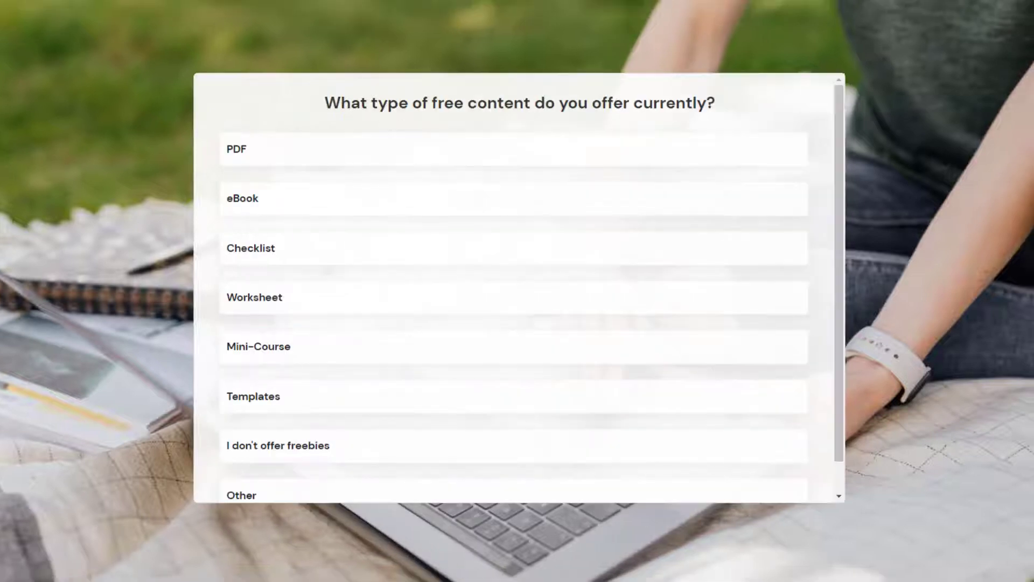
click(280, 157)
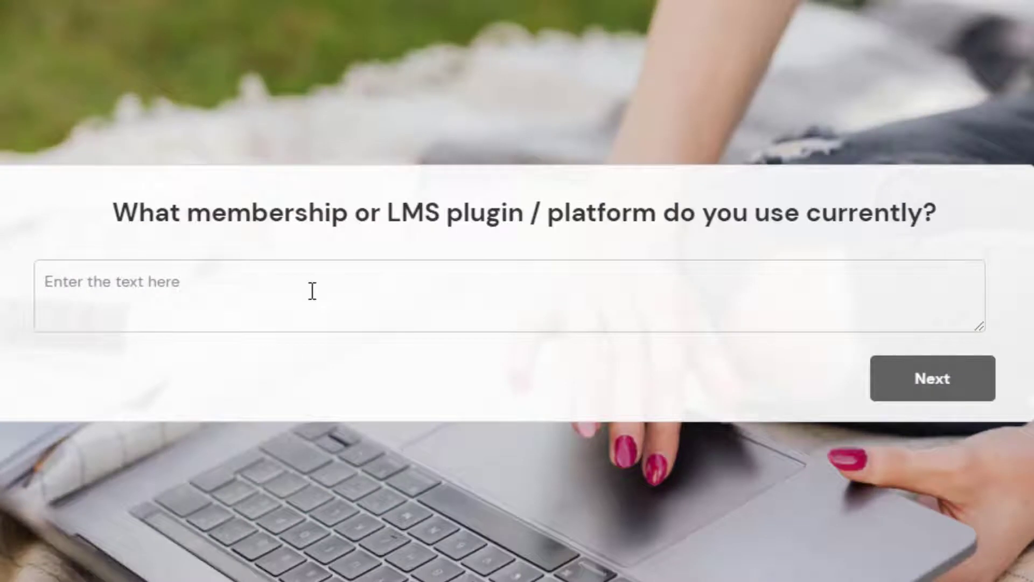
click(313, 291)
text(DAP)
click(960, 386)
- Answer No to the last text question and submit the opt-in form with a first name and e-mail address
click(197, 299)
text(No)
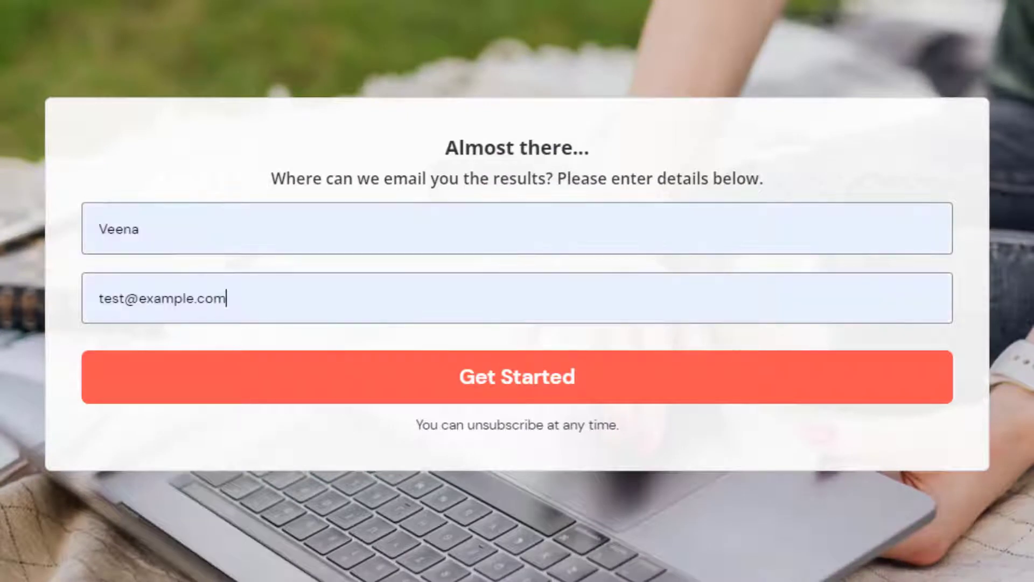
click(653, 376)
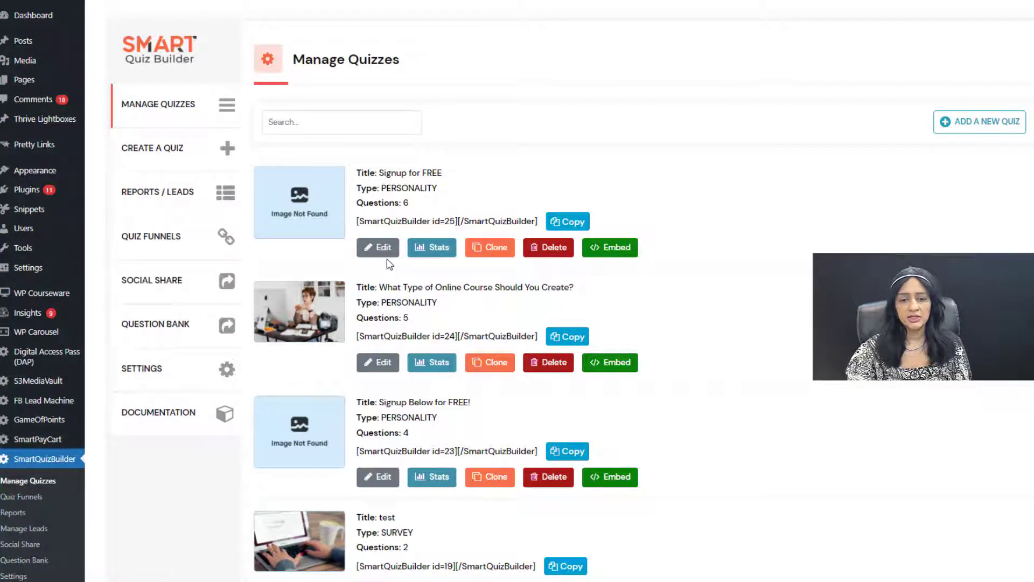
- Start adding a new quiz, browse the pre-built quiz templates, and go back to choose creating from scratch instead
drag(380, 173, 357, 172)
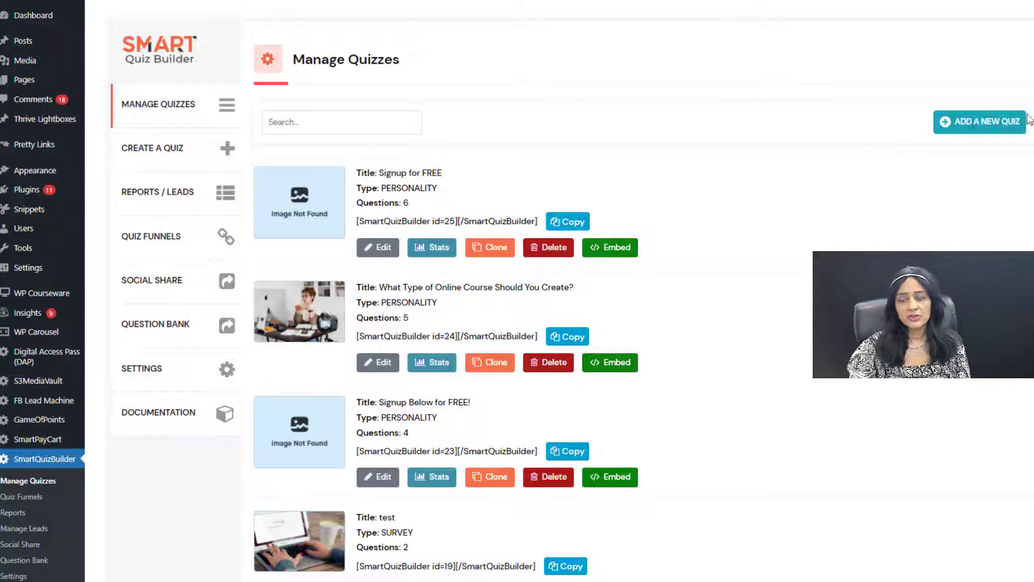
click(974, 131)
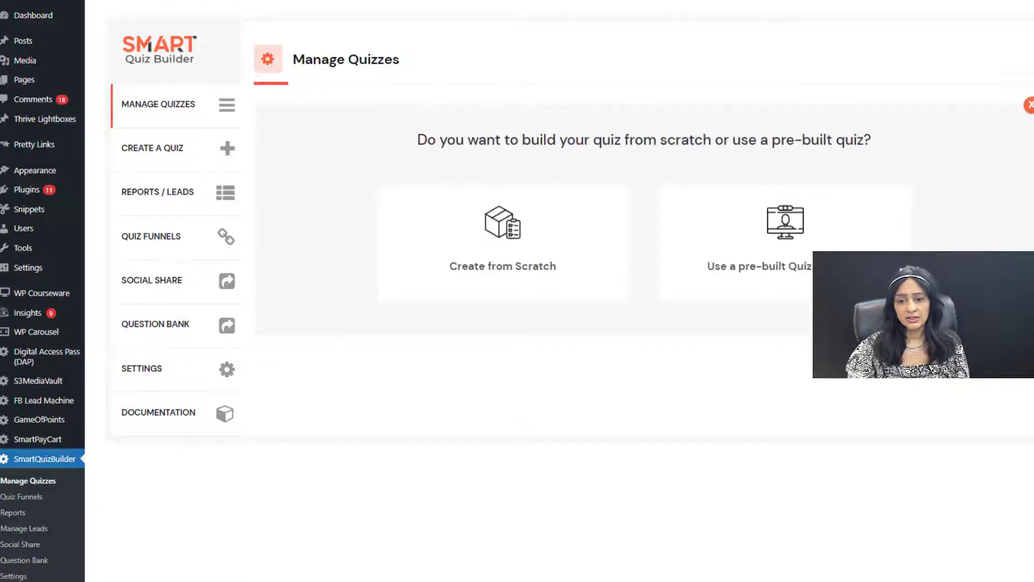
click(800, 257)
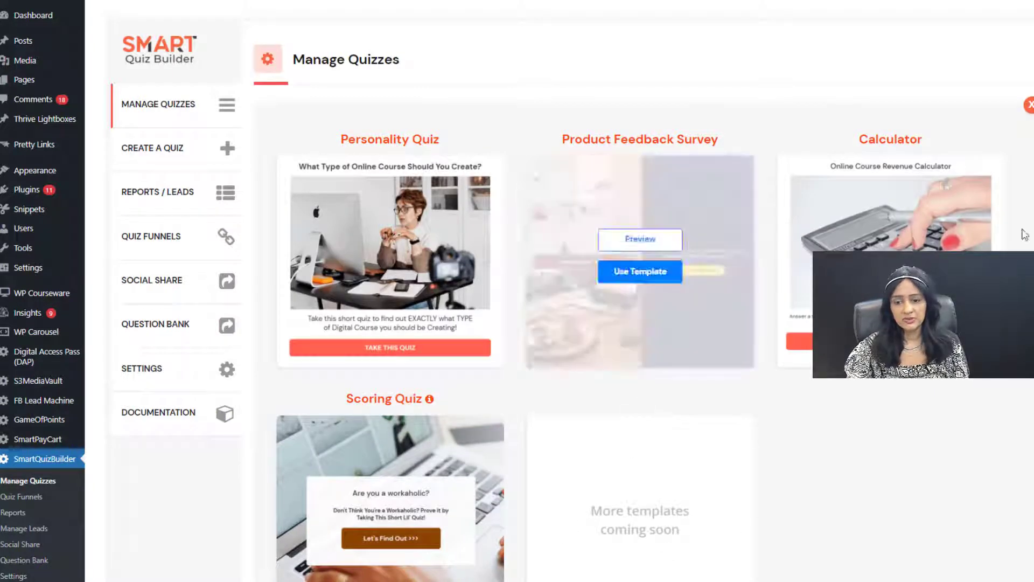
click(1028, 106)
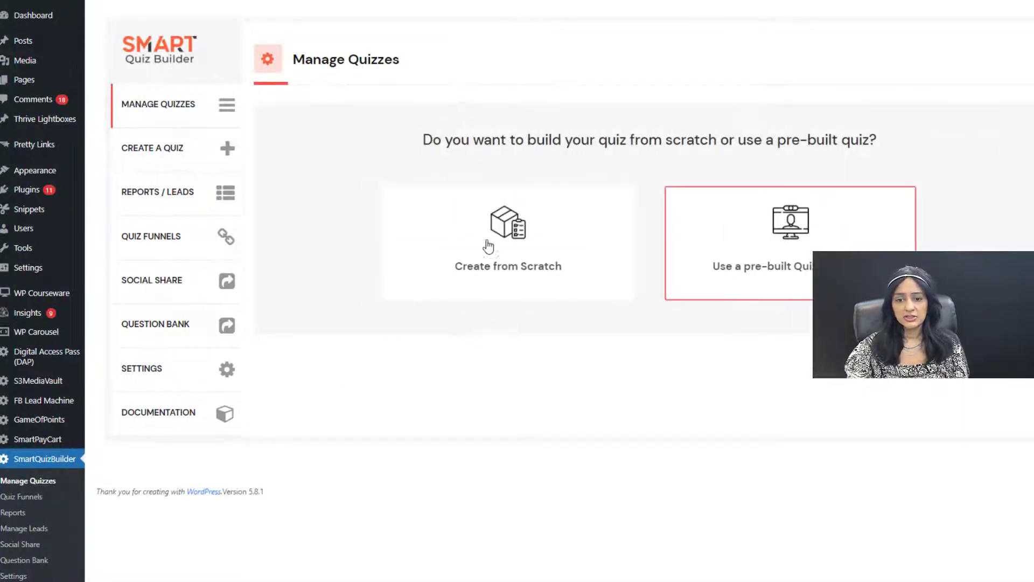
click(496, 238)
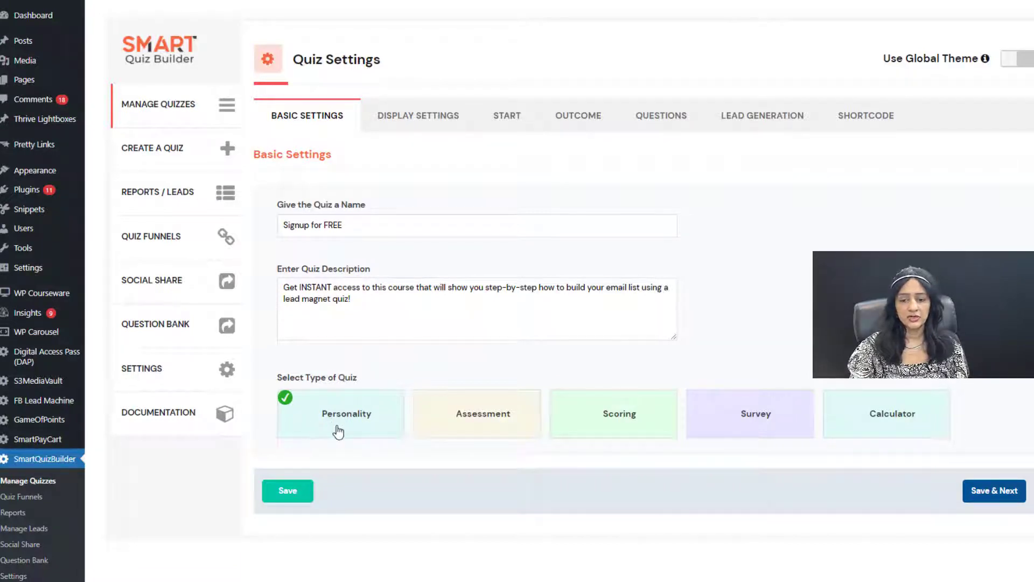
- Review the Signup for FREE quiz's basic and display settings, including the opt-in form, DAP product choices and email platform connection
click(434, 122)
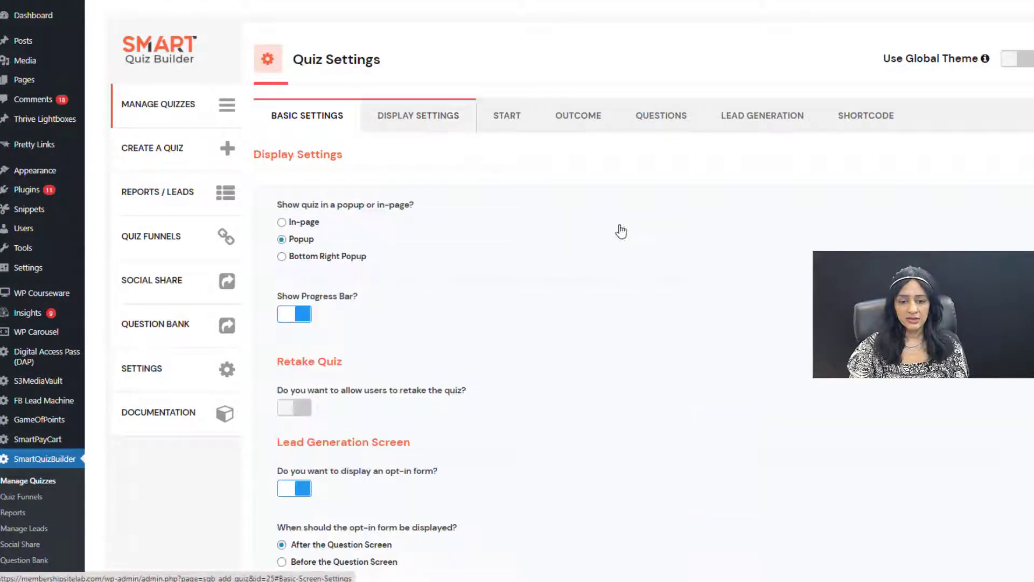
click(281, 112)
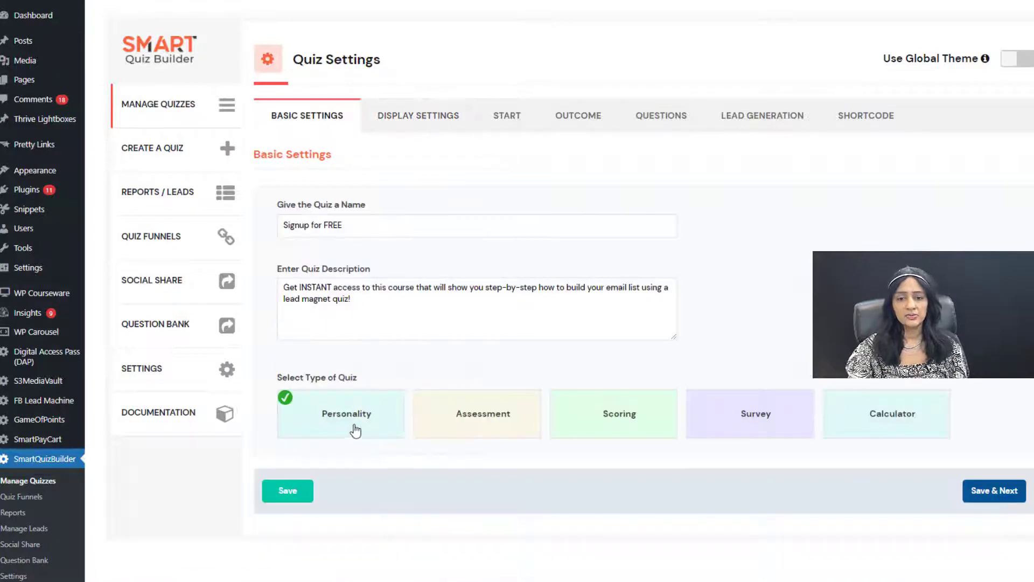
click(456, 130)
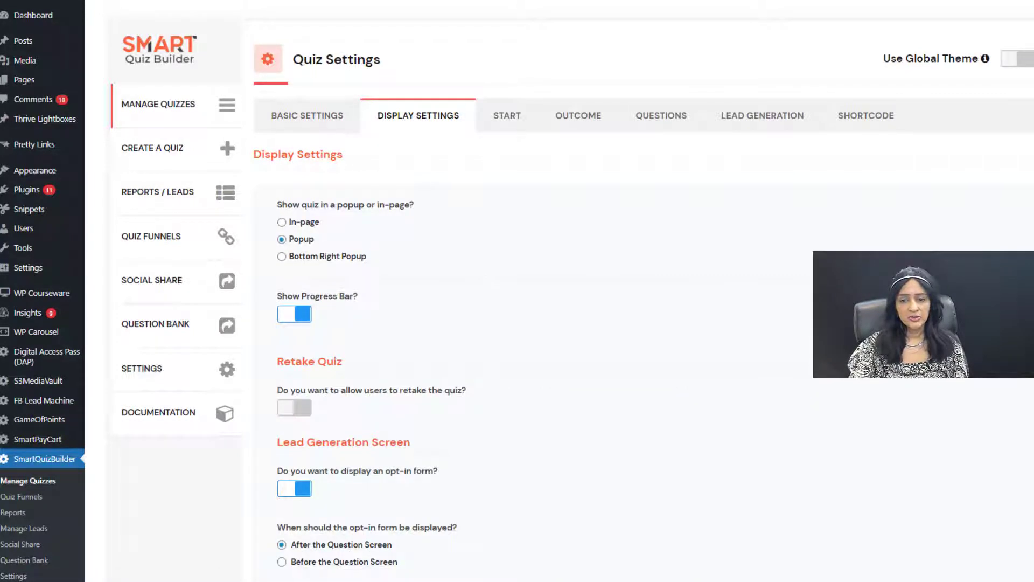
scroll(517, 291, down, 5)
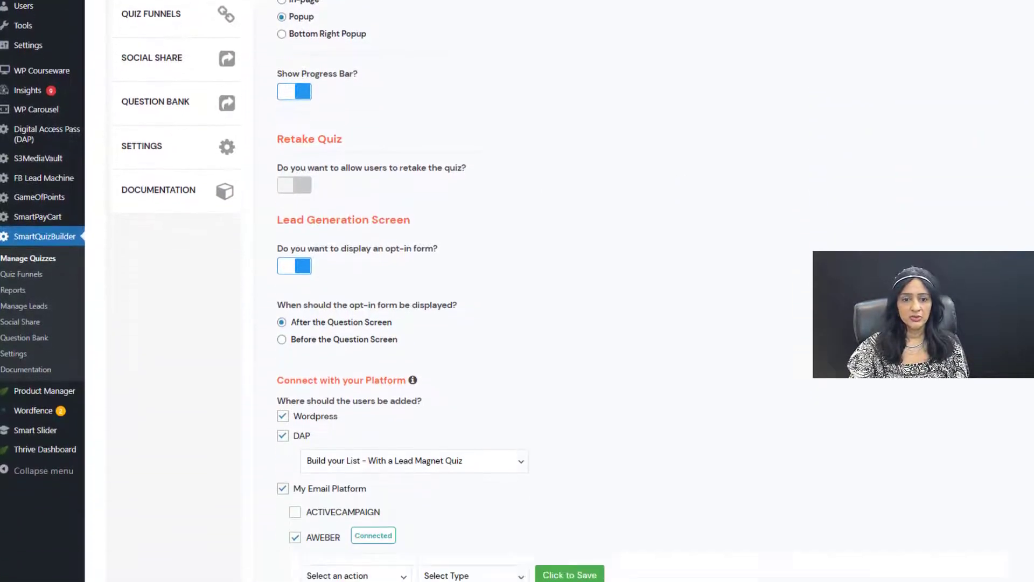
scroll(517, 291, down, 1)
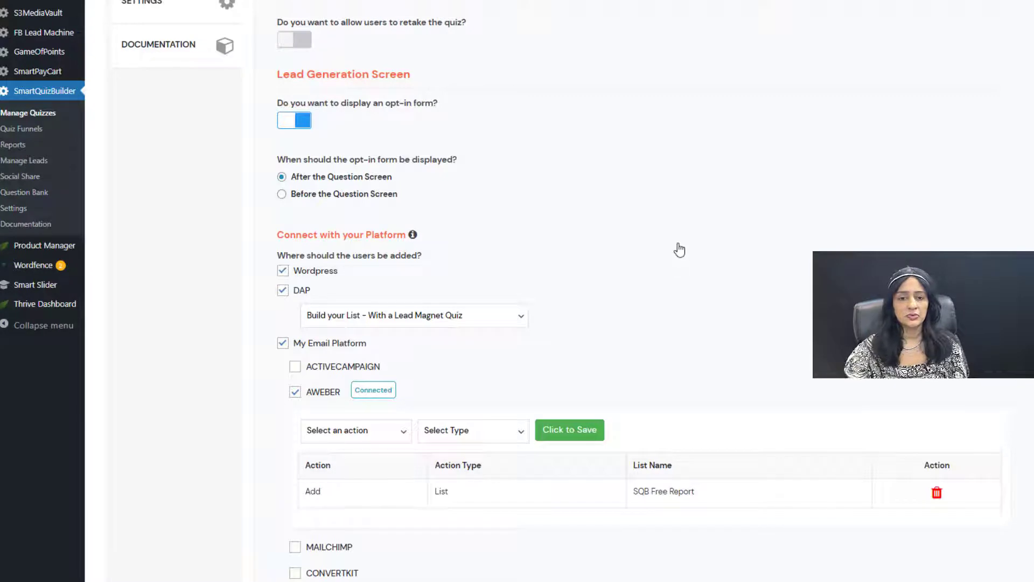
scroll(231, 223, down, 1)
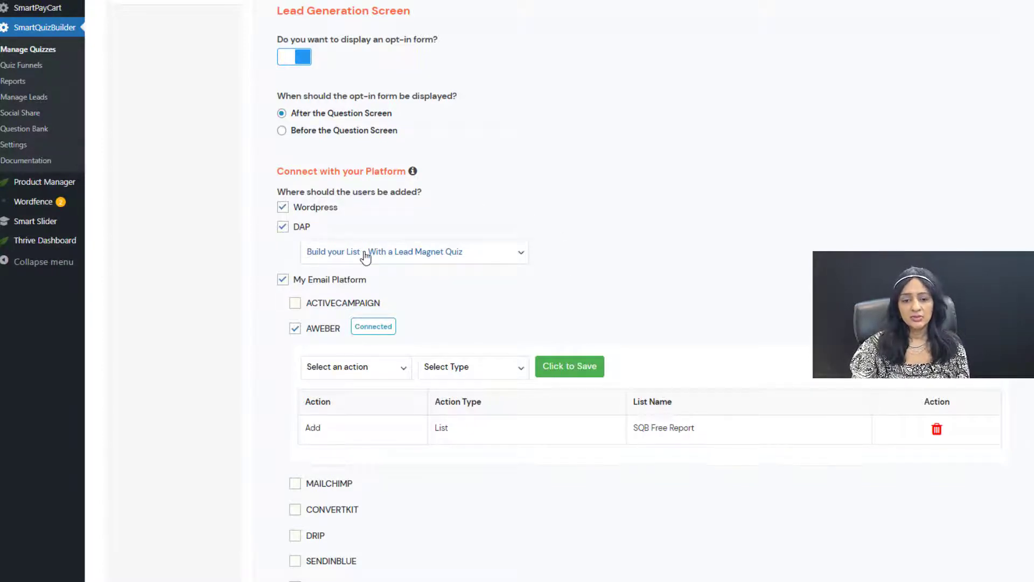
click(444, 255)
click(498, 262)
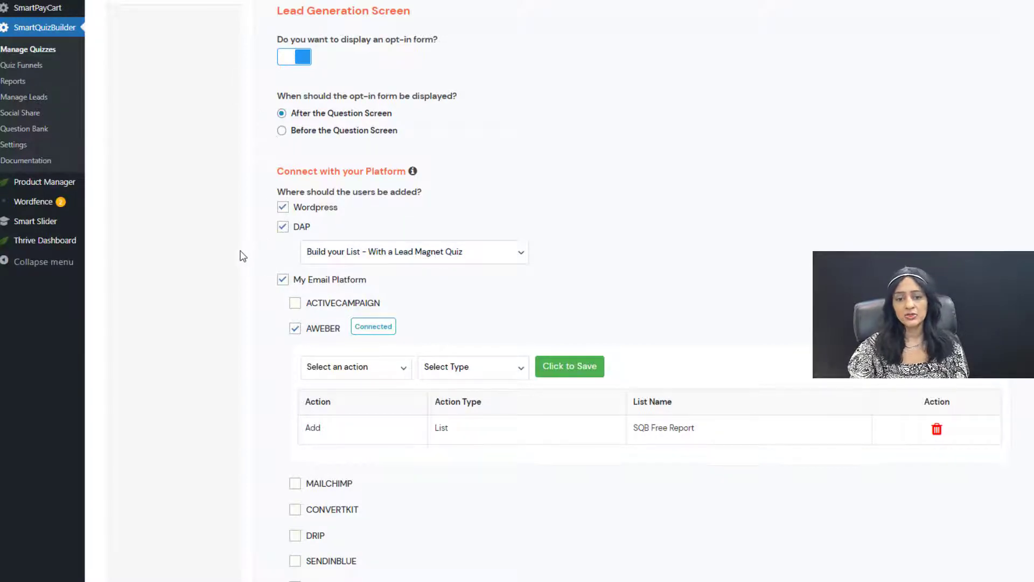
- Look through the remaining display options and quiz templates, and examine the Start screen's button
scroll(238, 240, down, 3)
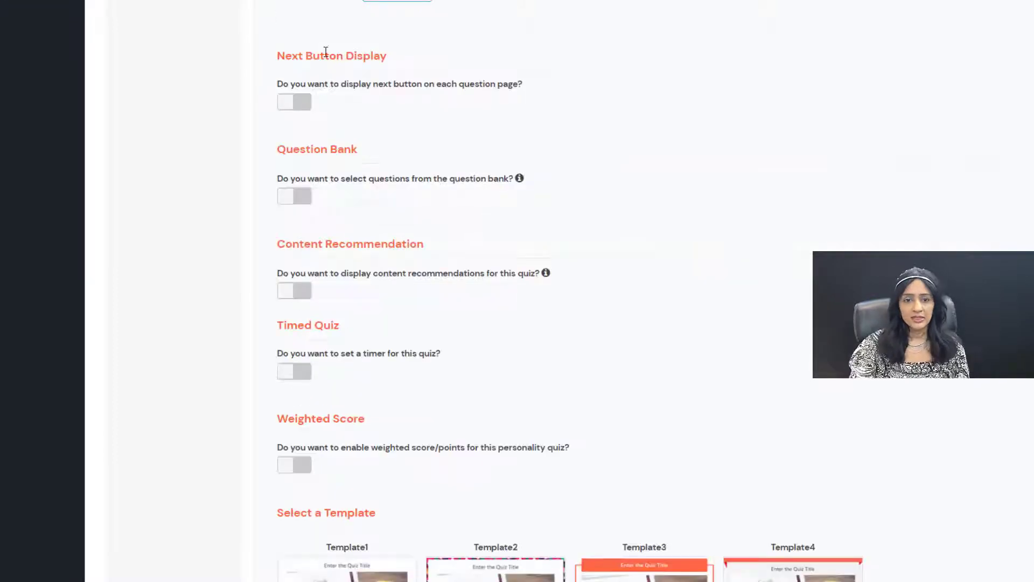
scroll(538, 442, down, 6)
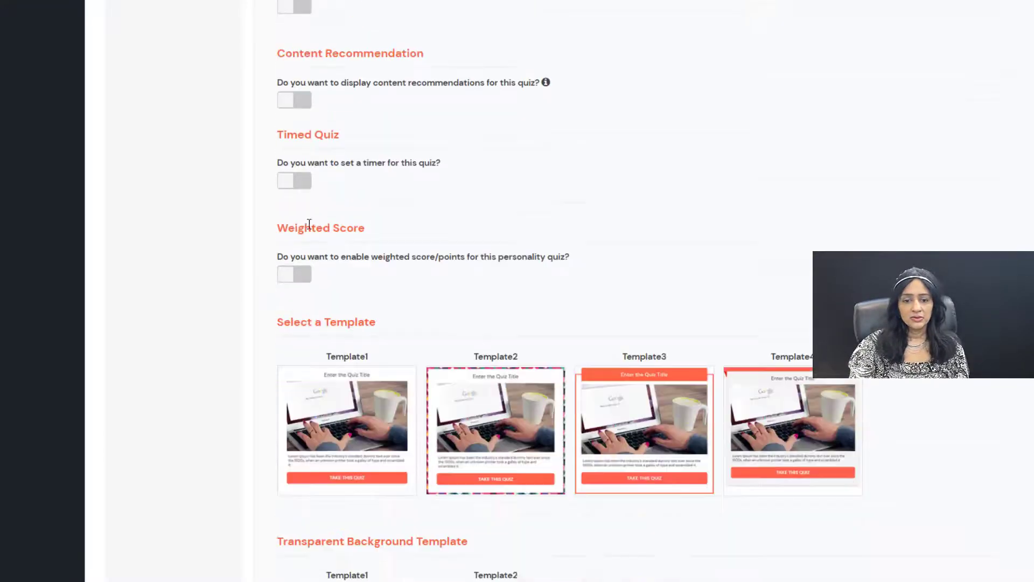
mouse_move(459, 441)
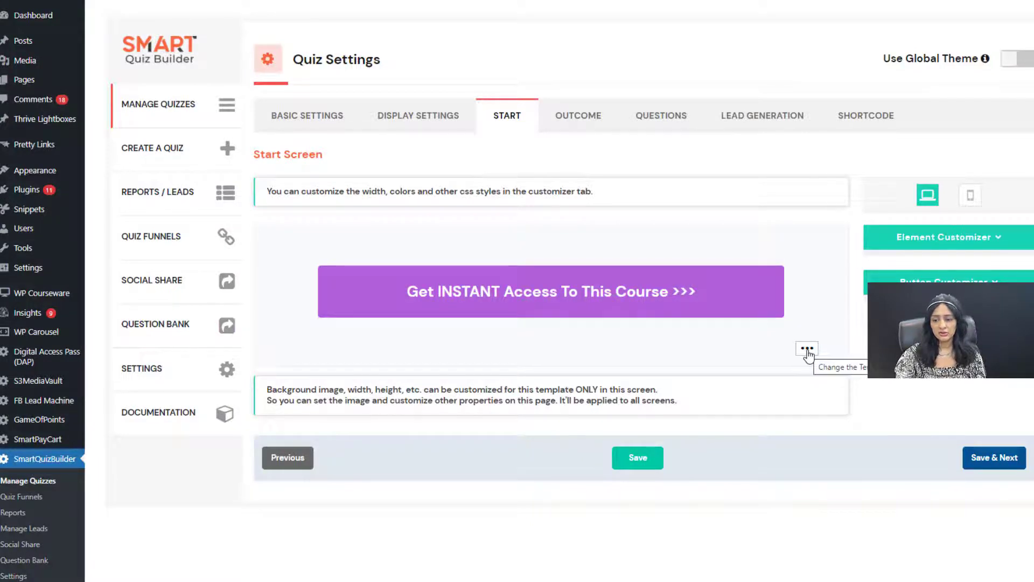
click(528, 305)
- Examine the first outcome, No audience, including its title and full result message
click(578, 120)
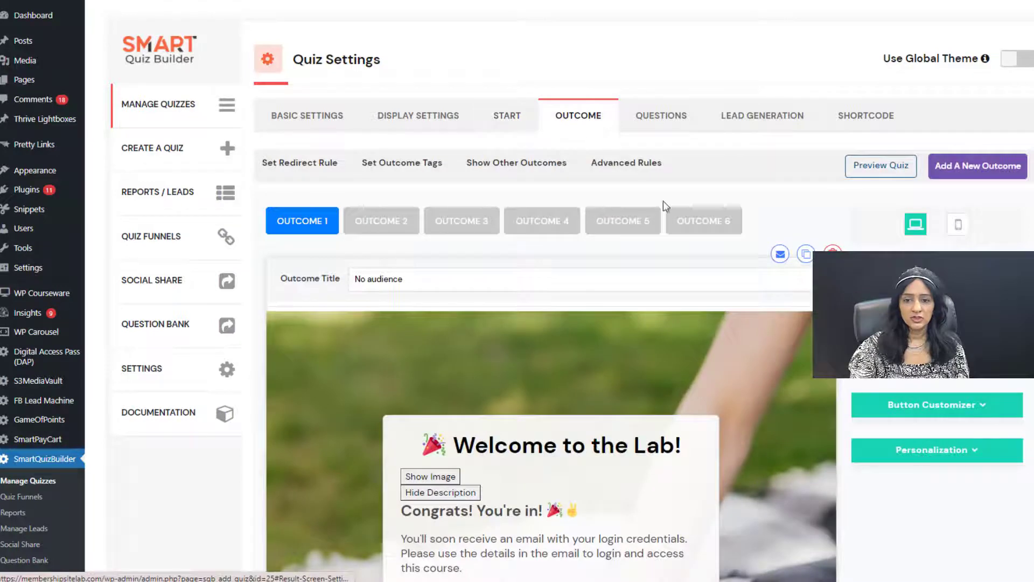
scroll(698, 315, down, 3)
scroll(697, 313, up, 2)
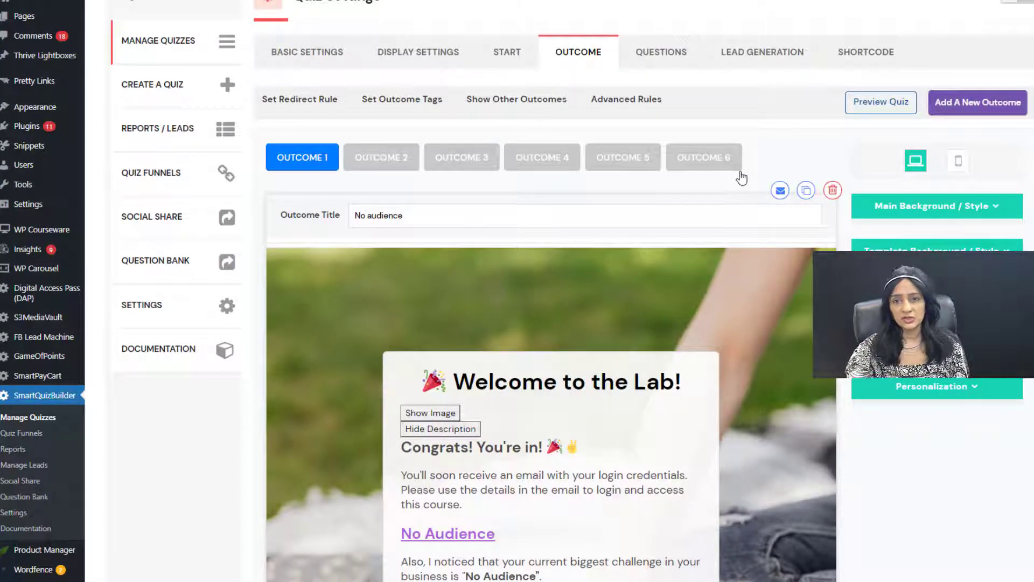
scroll(742, 178, down, 1)
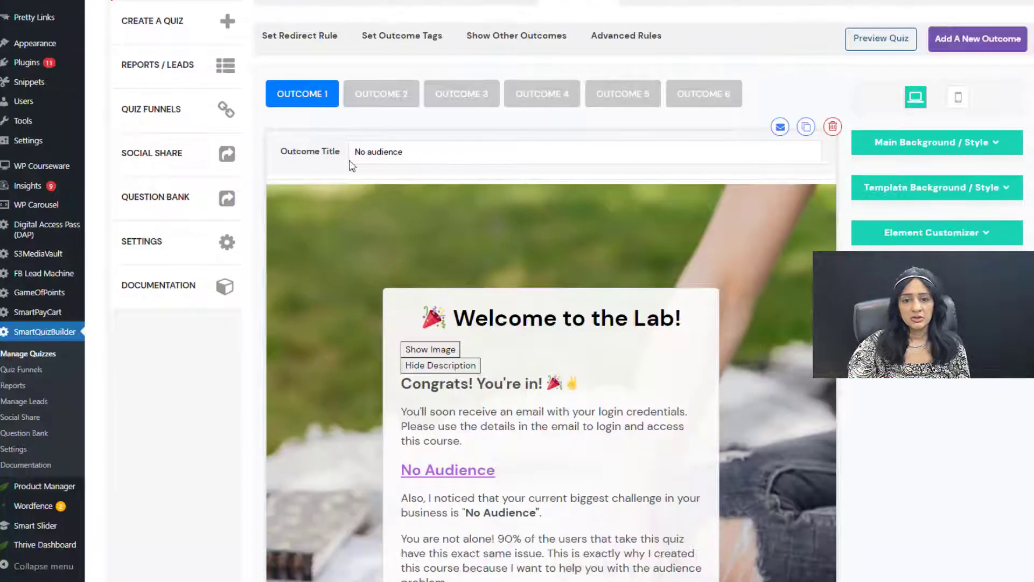
drag(418, 151, 304, 156)
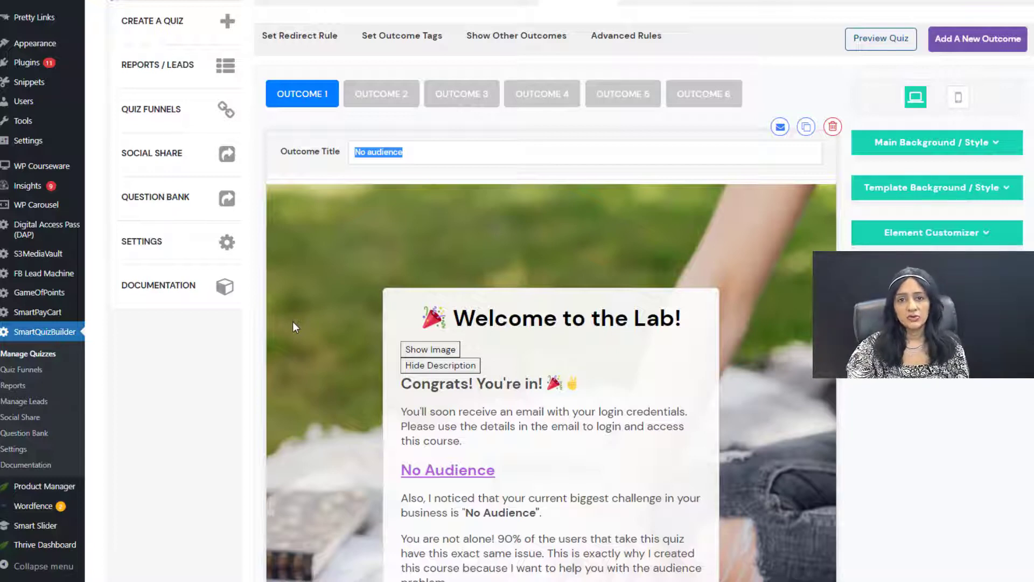
scroll(296, 324, down, 1)
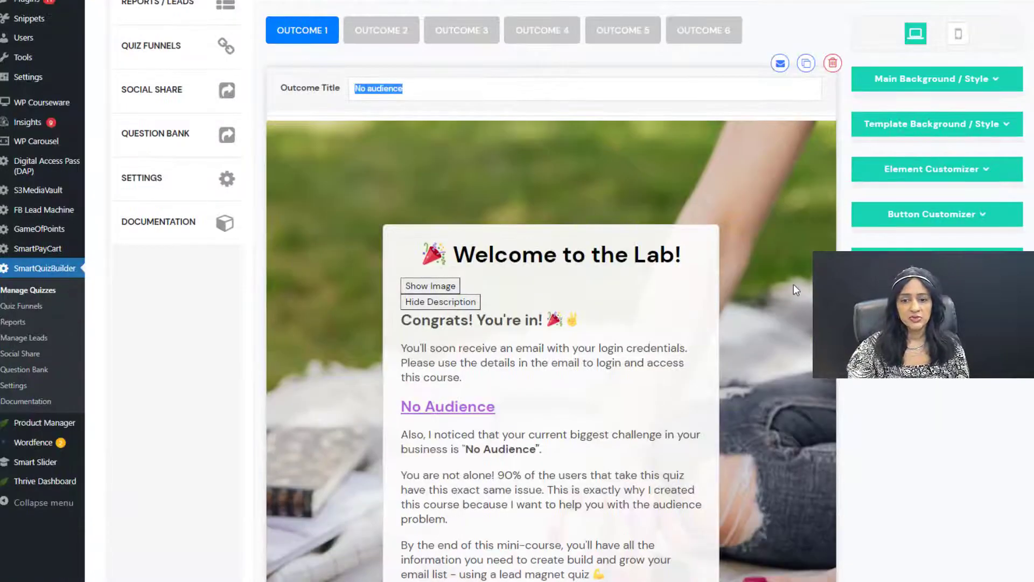
scroll(794, 285, down, 3)
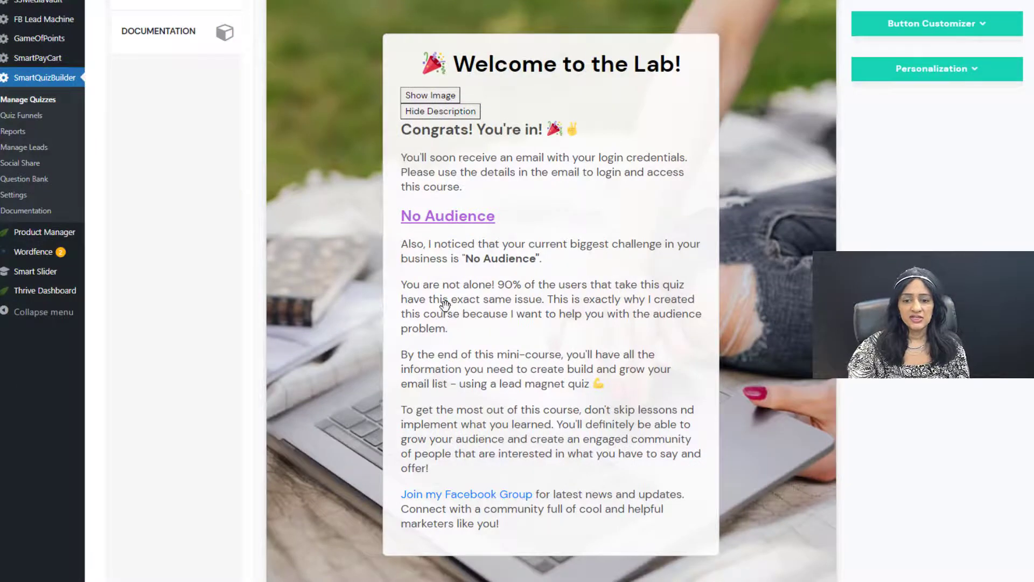
scroll(446, 308, up, 5)
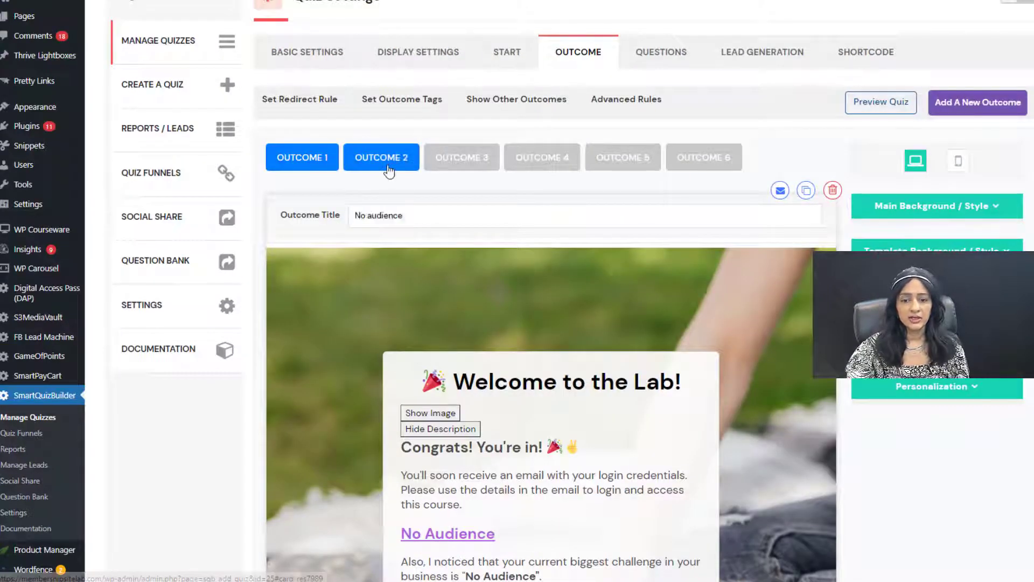
- Compare the result messages of the Small List and Low Engagement outcomes
click(388, 170)
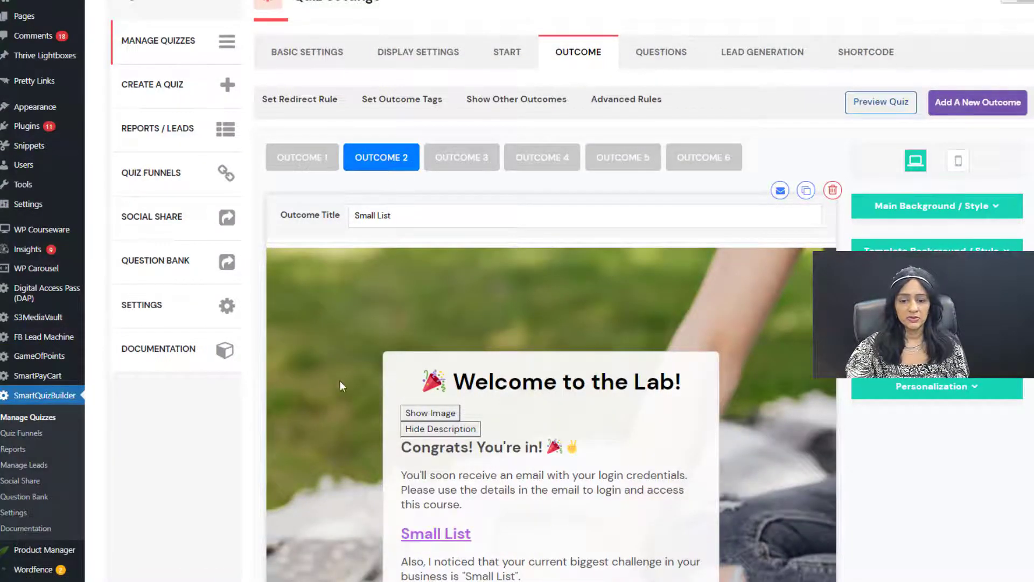
scroll(377, 388, down, 2)
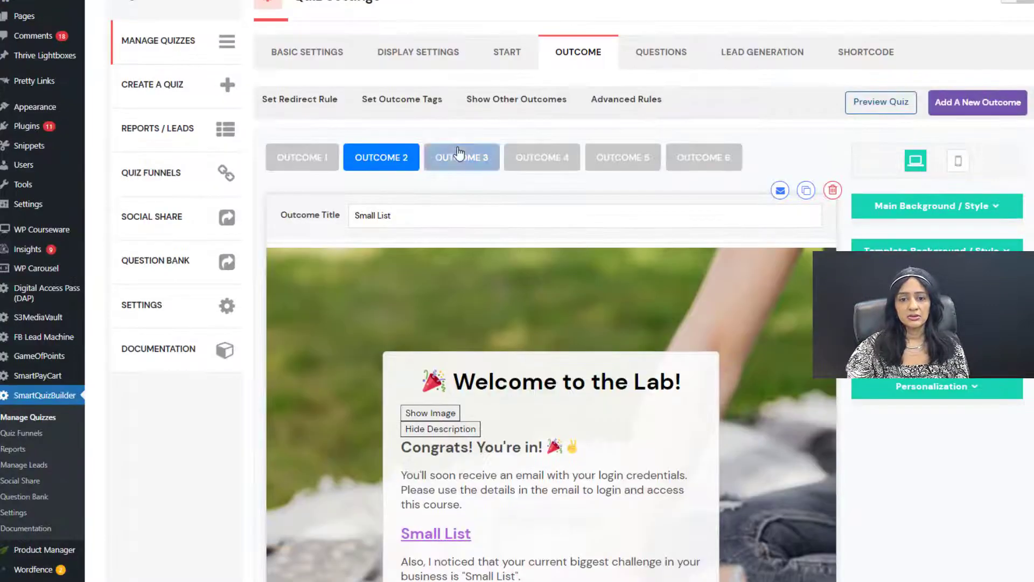
click(462, 30)
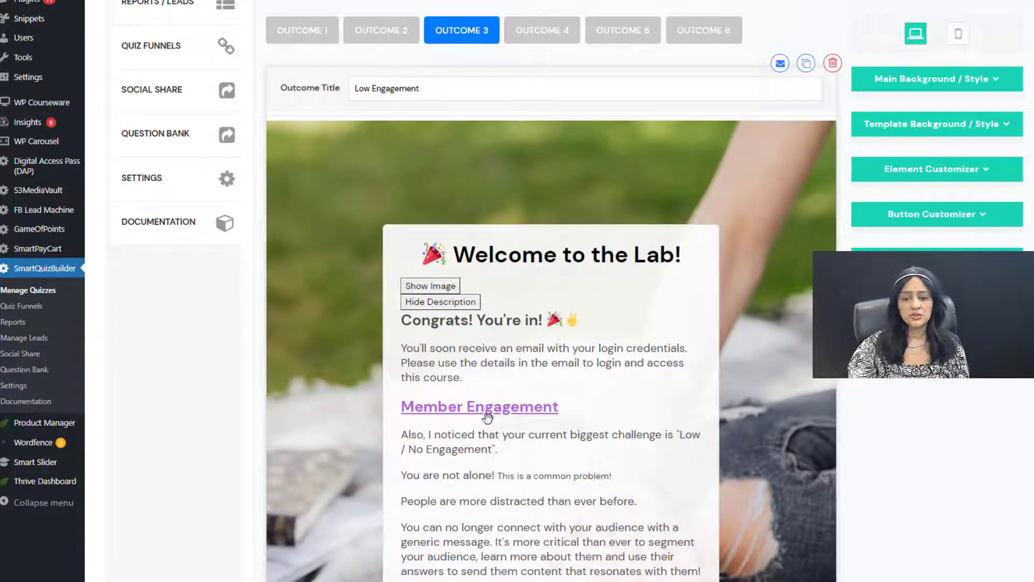
scroll(354, 248, up, 1)
scroll(407, 372, down, 2)
scroll(313, 340, up, 3)
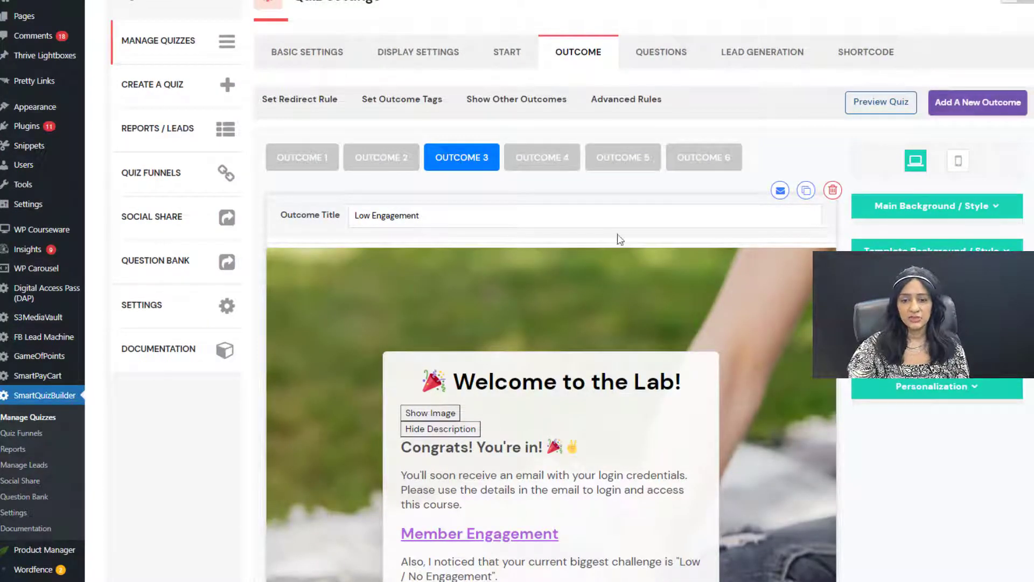
- Review outcomes 4 to 6, reading the Other outcome's welcome message through to the Facebook group invitation
click(566, 161)
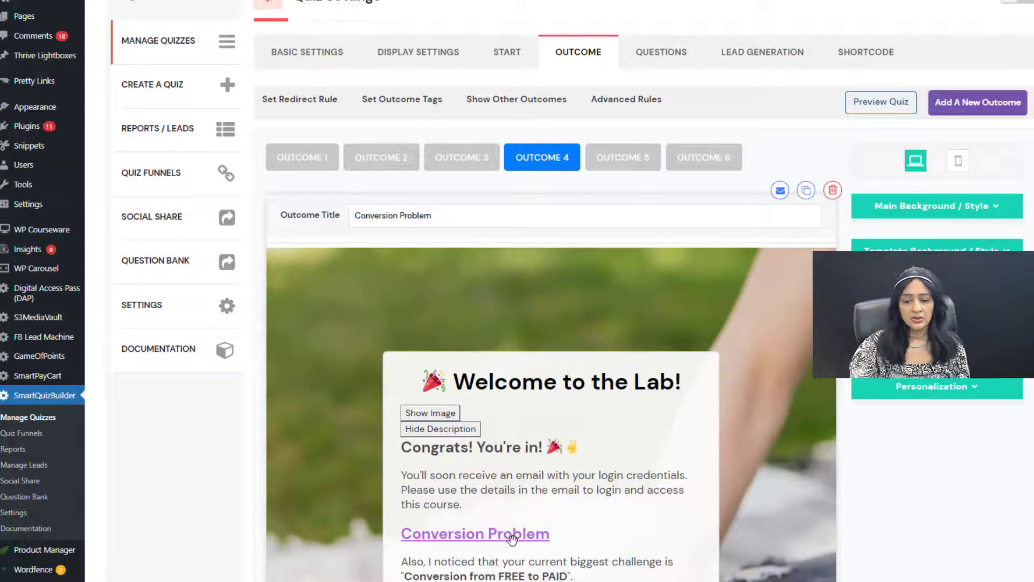
click(618, 160)
scroll(459, 413, down, 2)
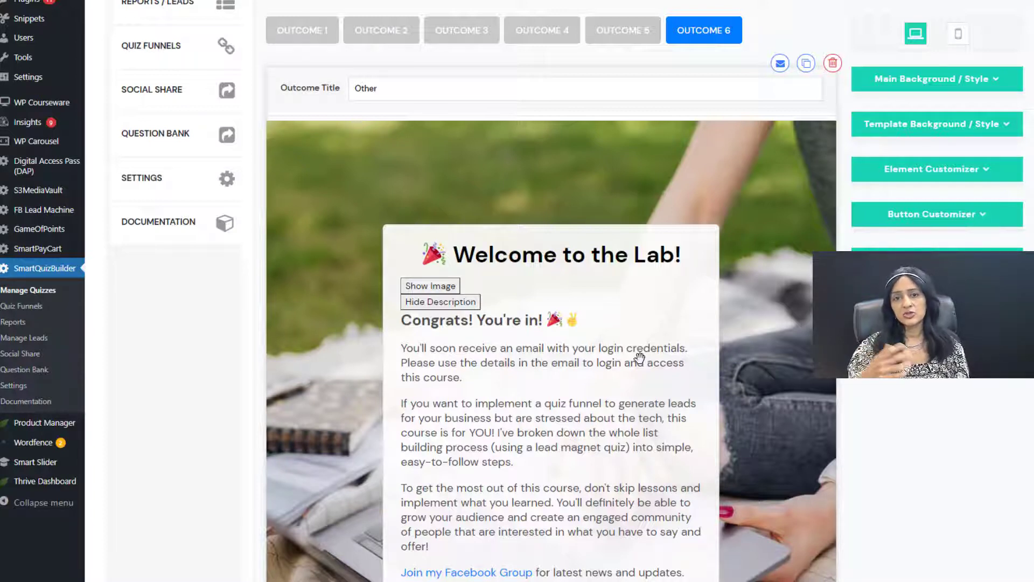
scroll(640, 357, down, 2)
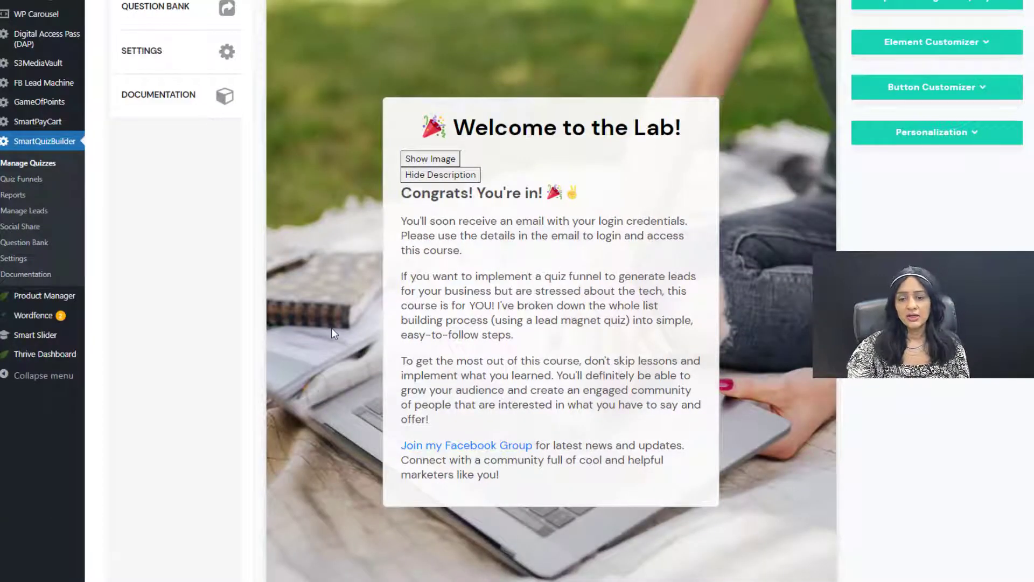
scroll(332, 327, up, 3)
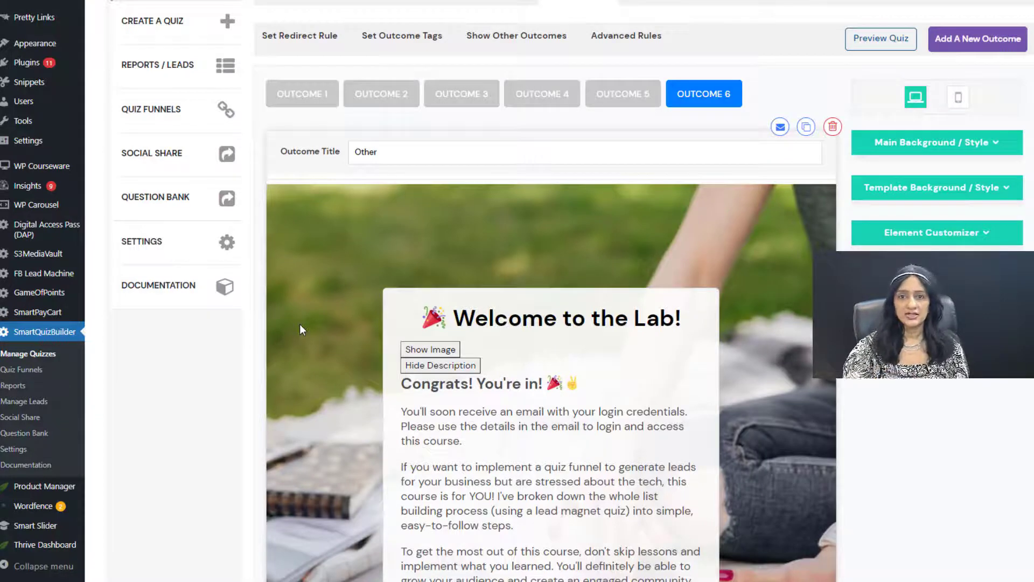
scroll(324, 335, up, 3)
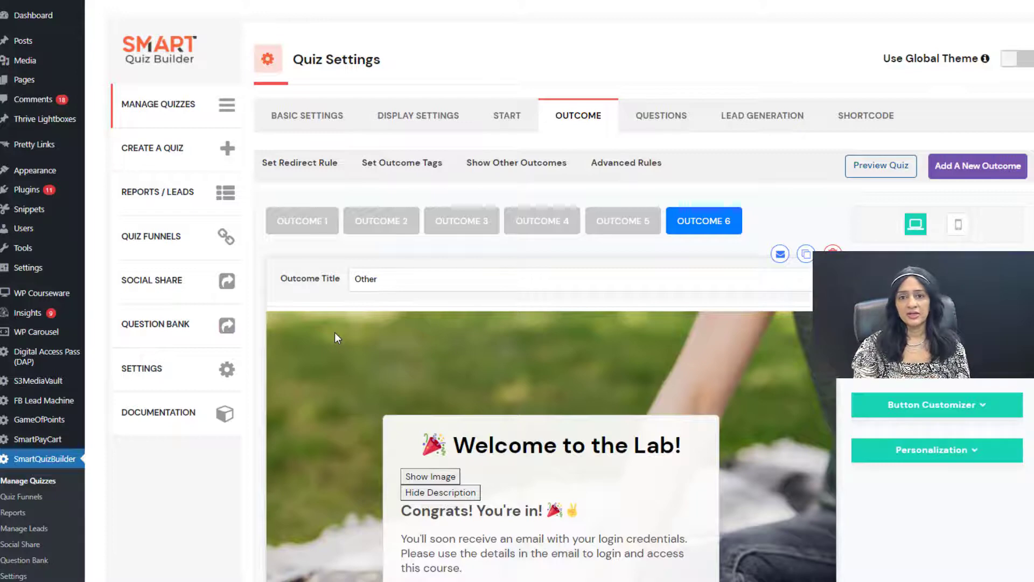
- Open the quiz's questions and review the answer choices of the first question, How did you hear about this course?
click(668, 119)
scroll(798, 129, down, 2)
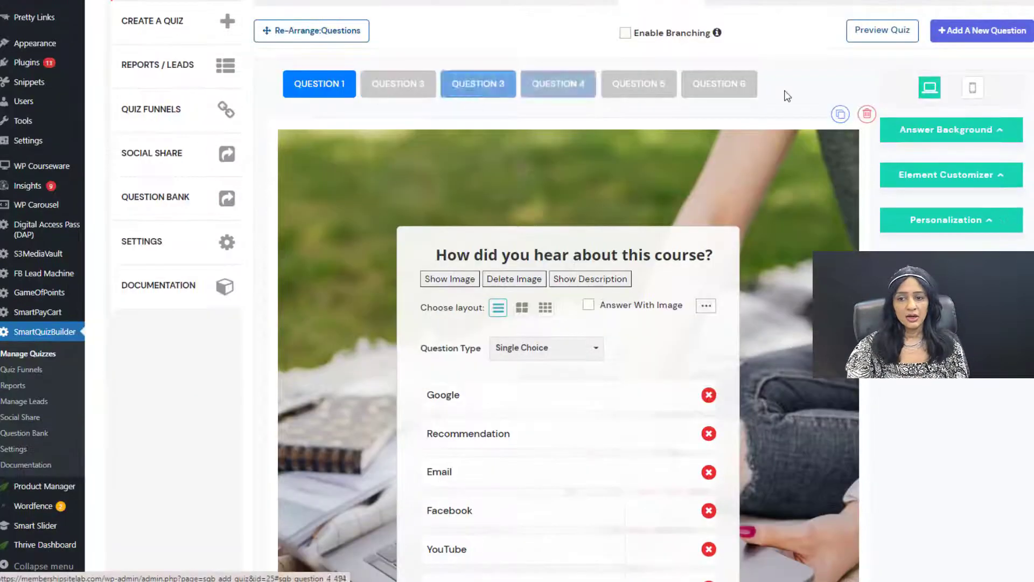
scroll(404, 291, down, 2)
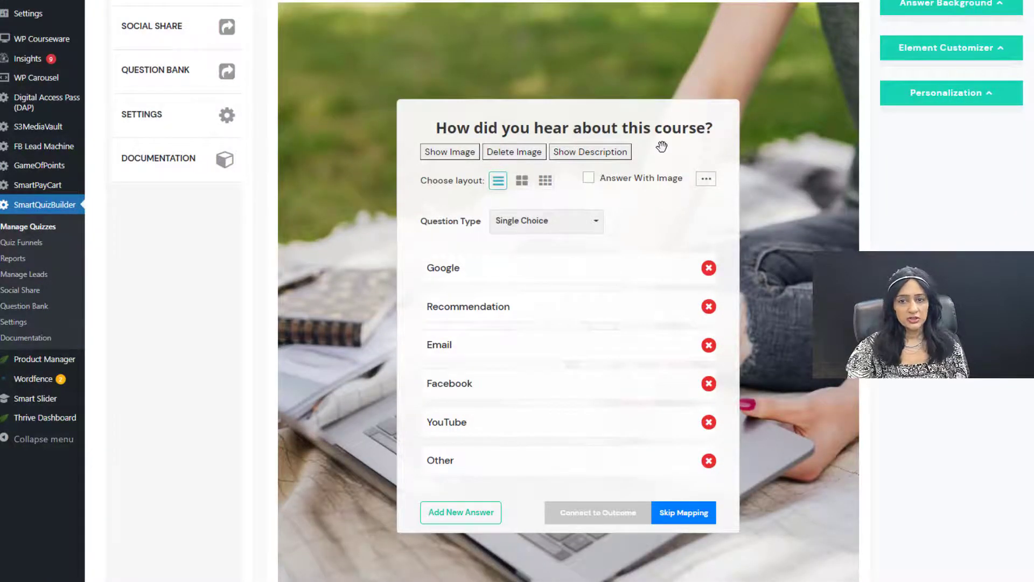
- Read through question 2, What is your single biggest challenge currently?, and all its answer choices
scroll(812, 216, up, 3)
click(398, 147)
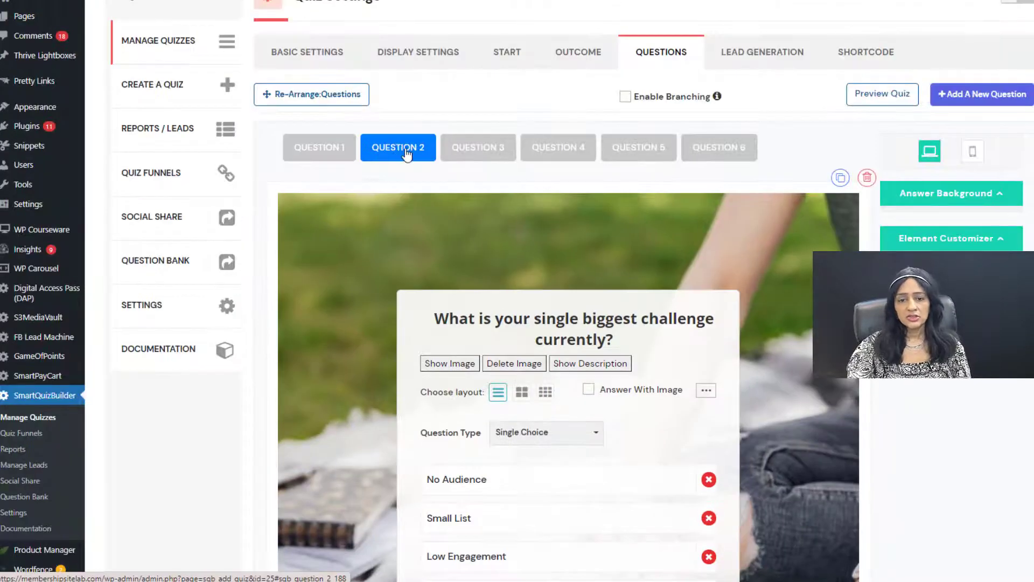
scroll(345, 256, down, 1)
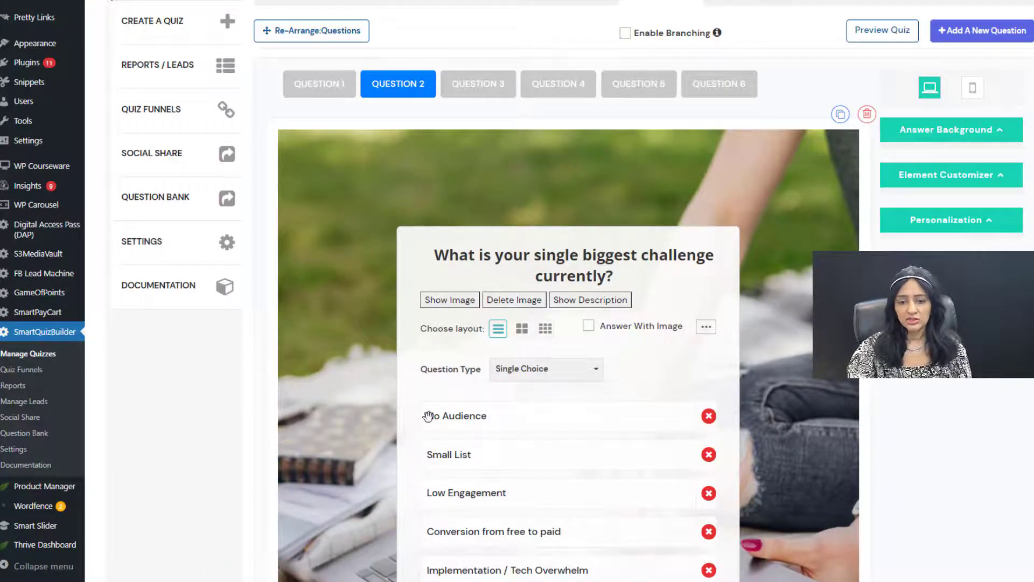
scroll(353, 303, down, 2)
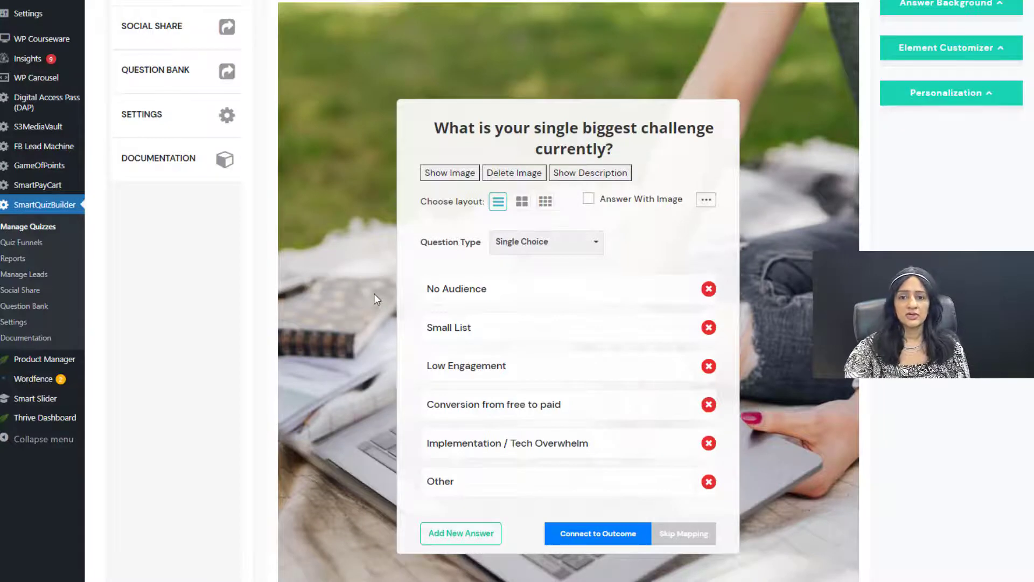
scroll(416, 175, up, 3)
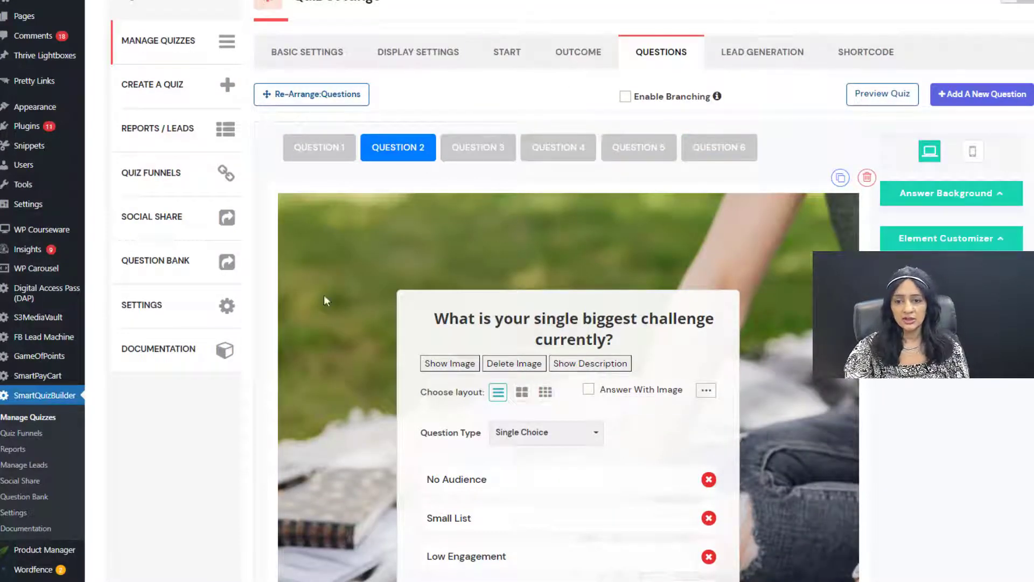
scroll(371, 274, down, 1)
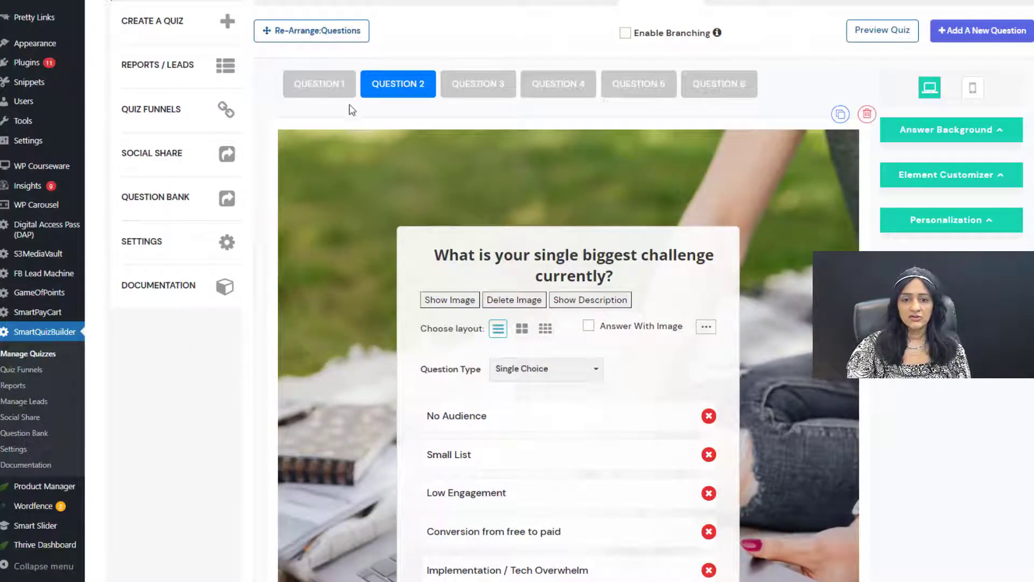
- Return to question 1 and examine its answer list and outcome mapping option
click(322, 86)
scroll(369, 350, down, 5)
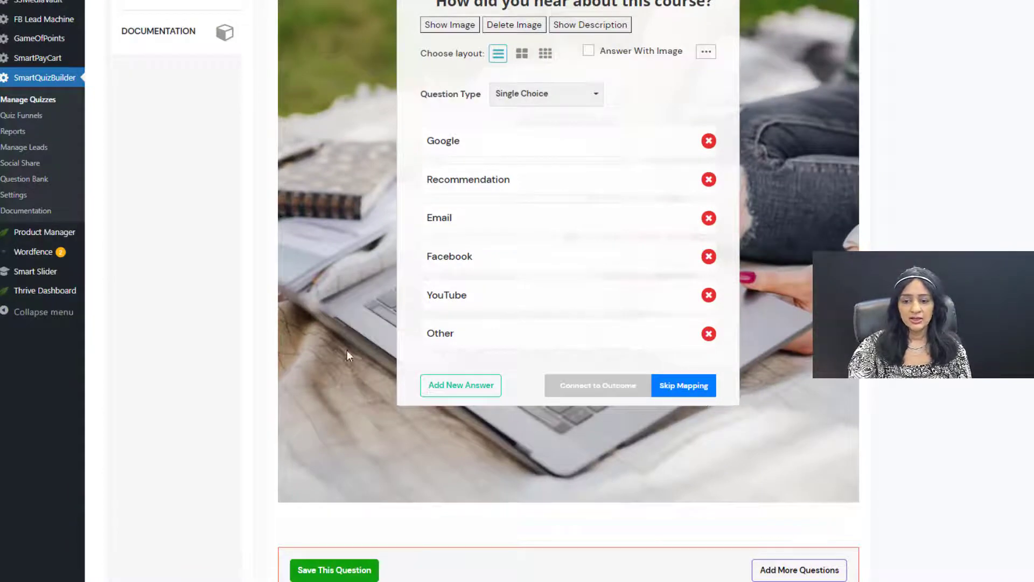
scroll(332, 350, up, 4)
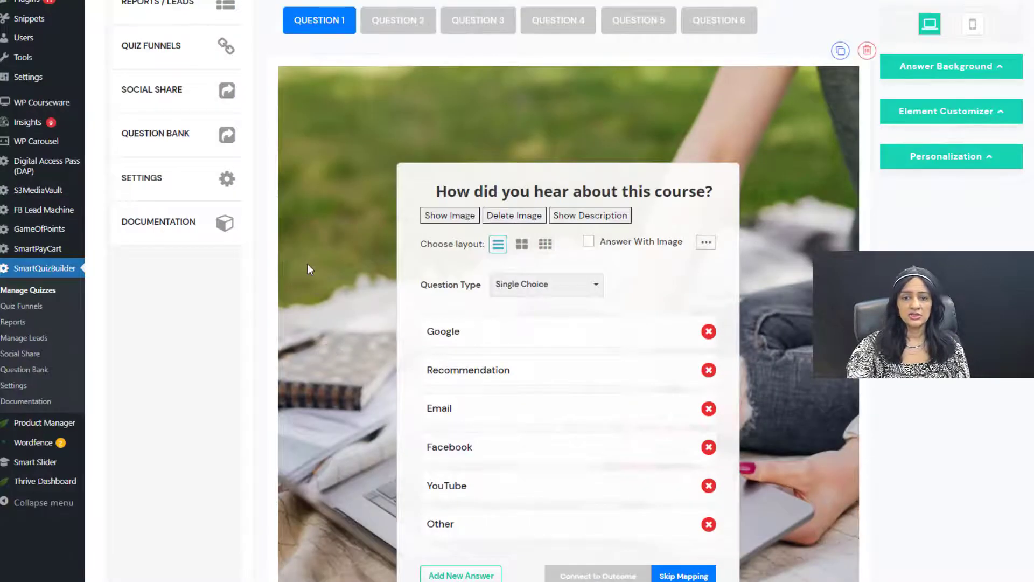
scroll(307, 263, up, 2)
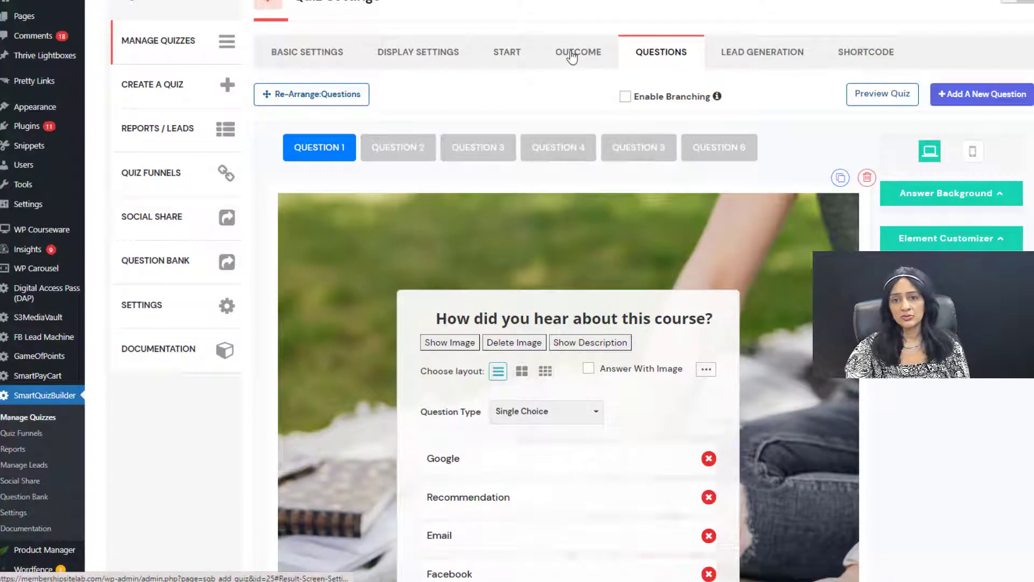
scroll(765, 377, down, 4)
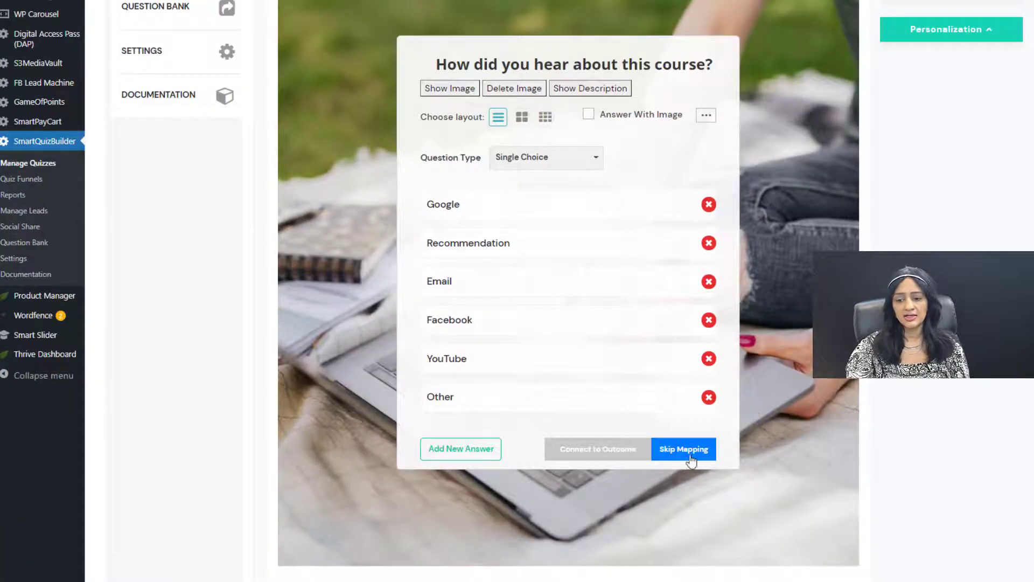
scroll(468, 248, up, 2)
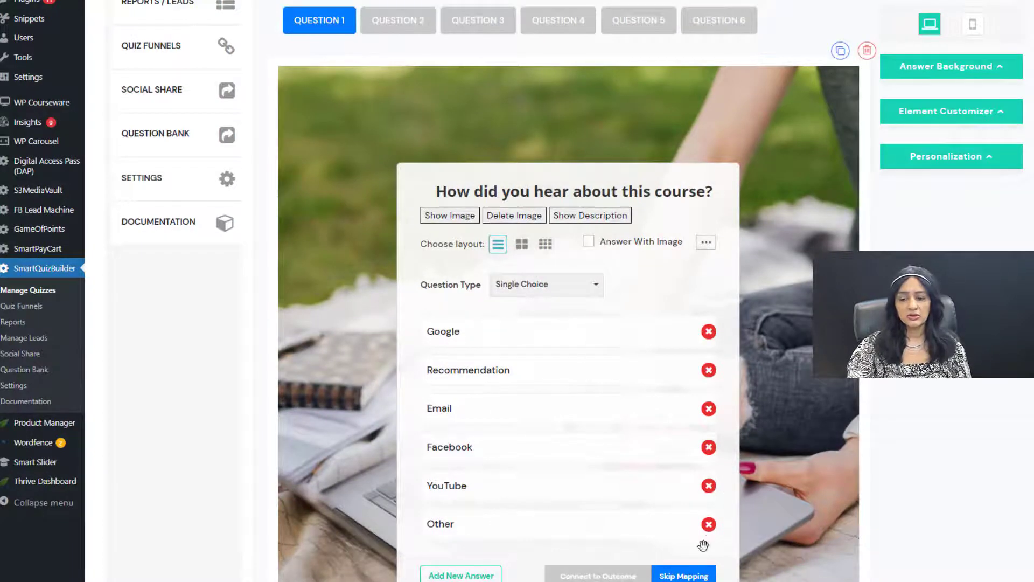
scroll(331, 285, up, 2)
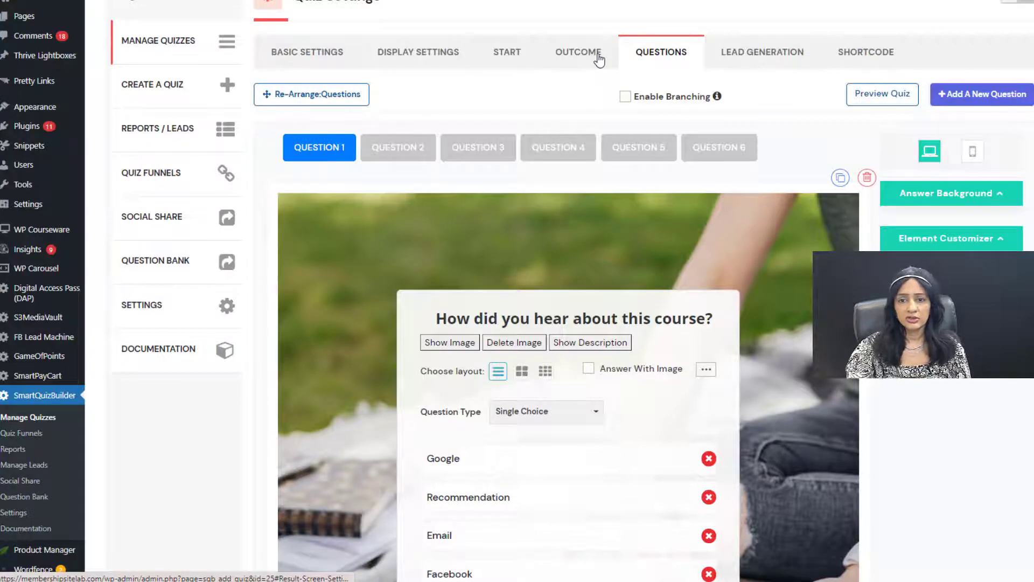
scroll(702, 388, down, 1)
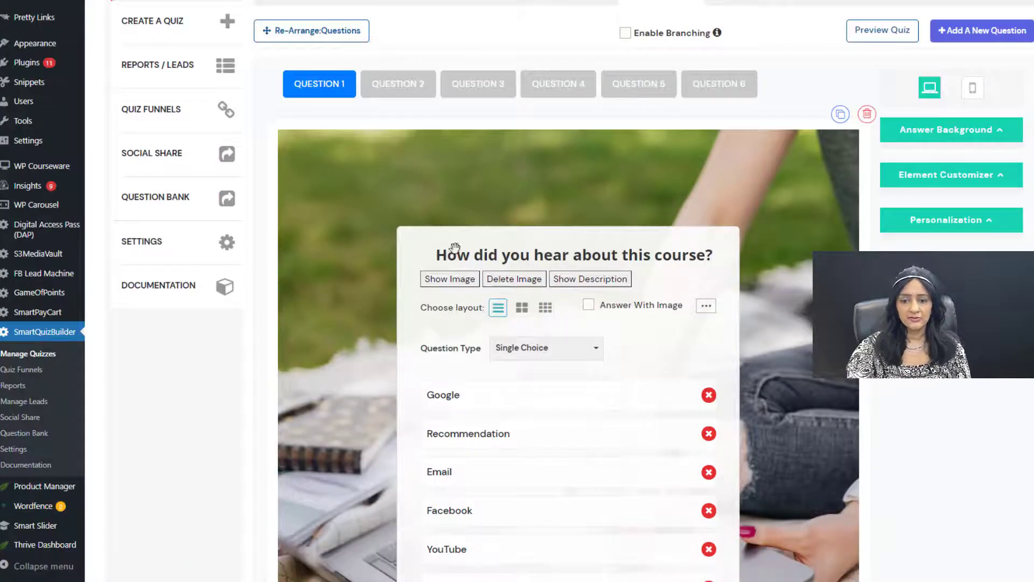
scroll(728, 476, down, 2)
scroll(686, 517, up, 3)
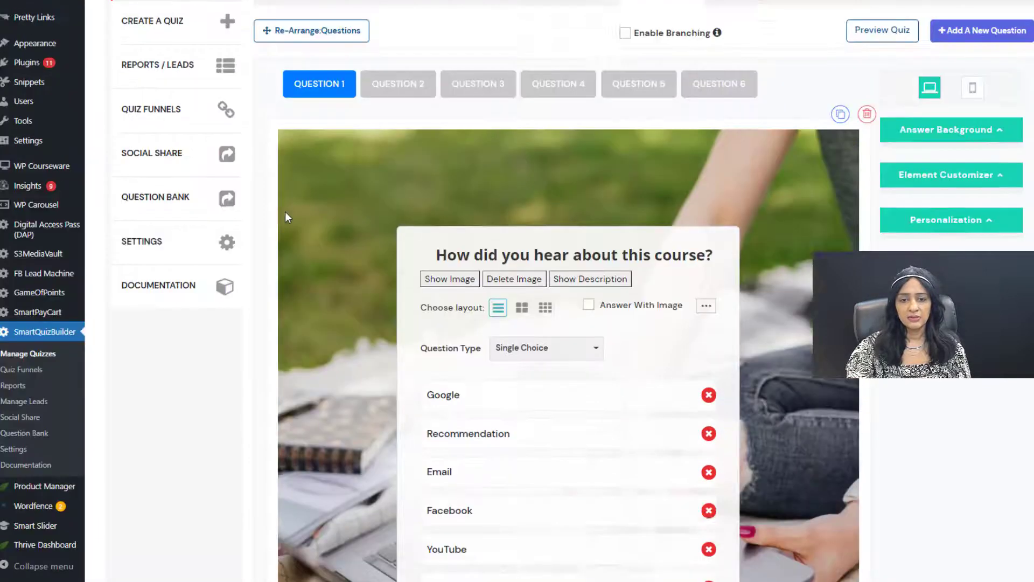
- Examine question 2's outcome connection setting and the outcome mapped to its No Audience answer
click(399, 148)
scroll(728, 325, down, 4)
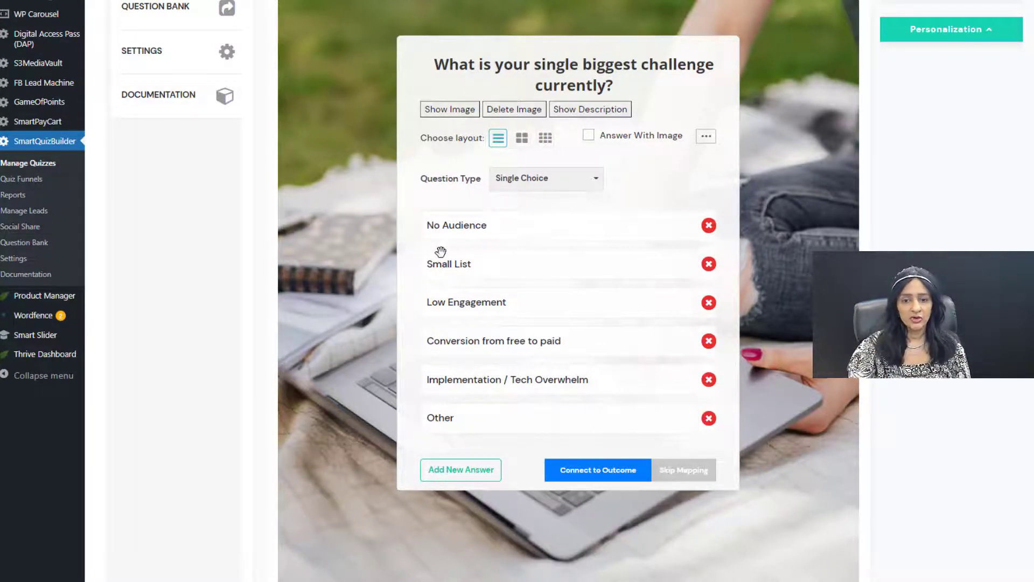
scroll(458, 215, down, 1)
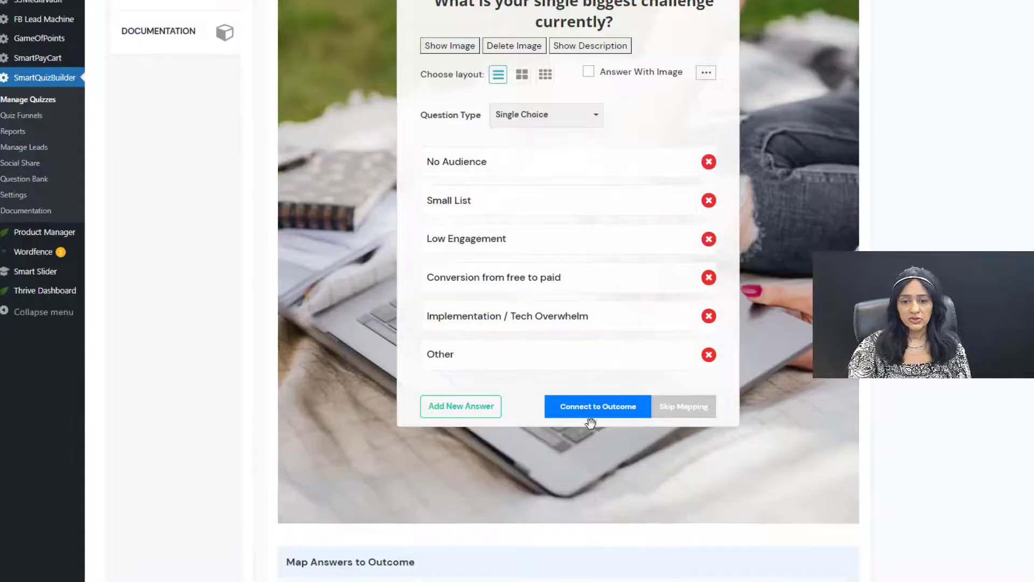
scroll(372, 308, down, 6)
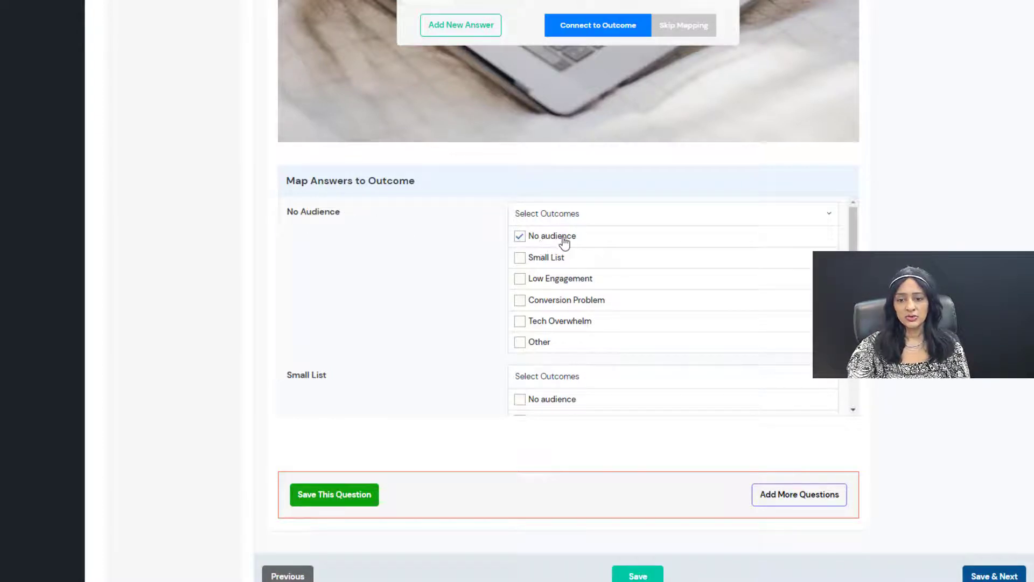
- Check the outcome mappings for question 2's remaining answers, from Small List through Other
drag(853, 222, 851, 236)
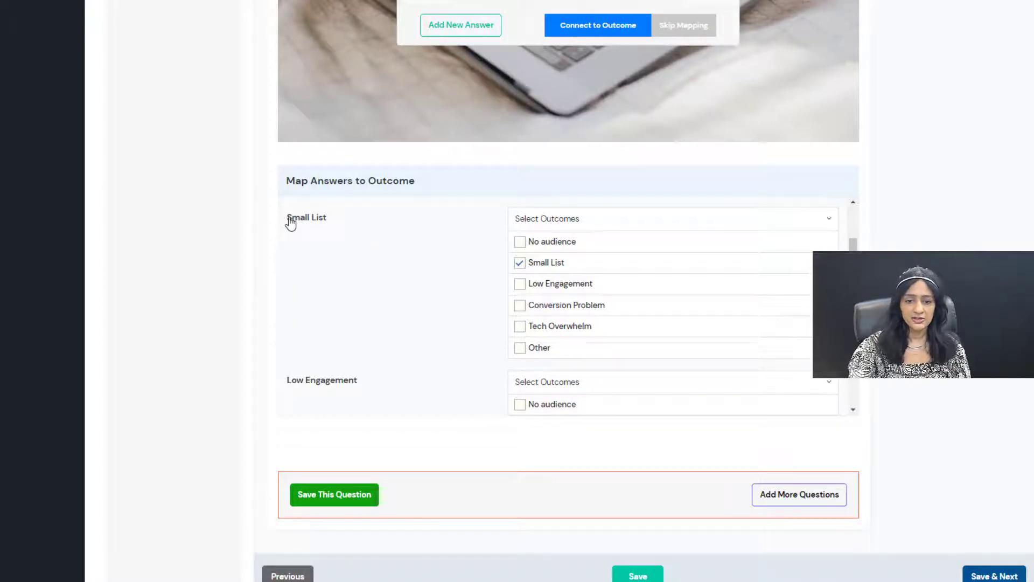
scroll(369, 360, down, 1)
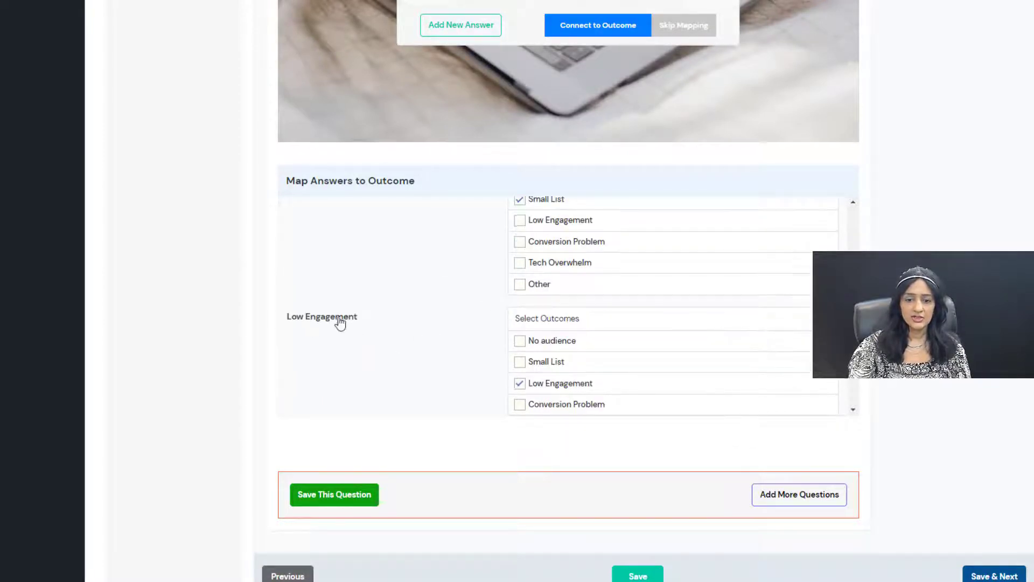
scroll(432, 331, down, 1)
scroll(489, 342, down, 1)
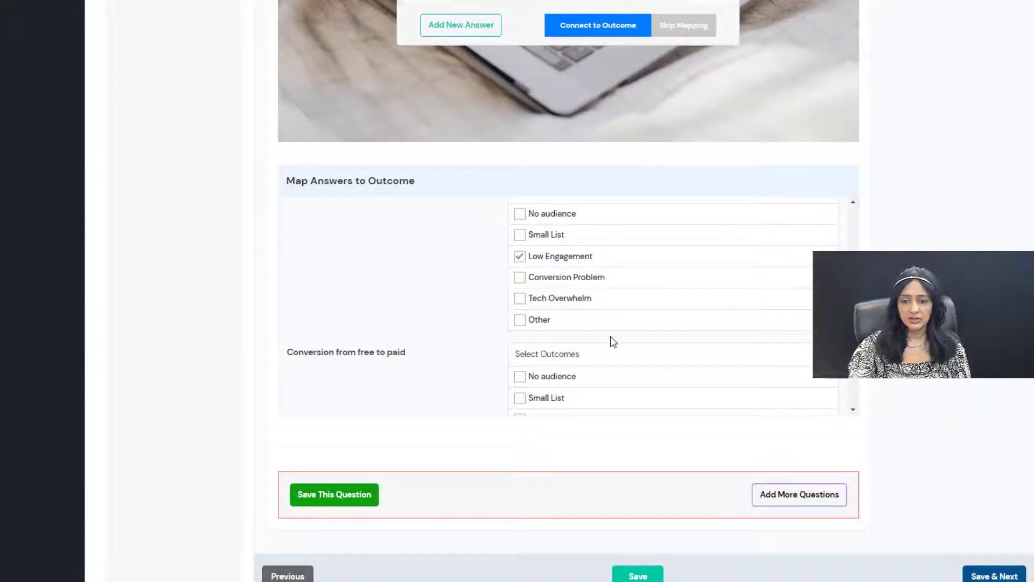
scroll(614, 334, down, 4)
scroll(426, 344, down, 3)
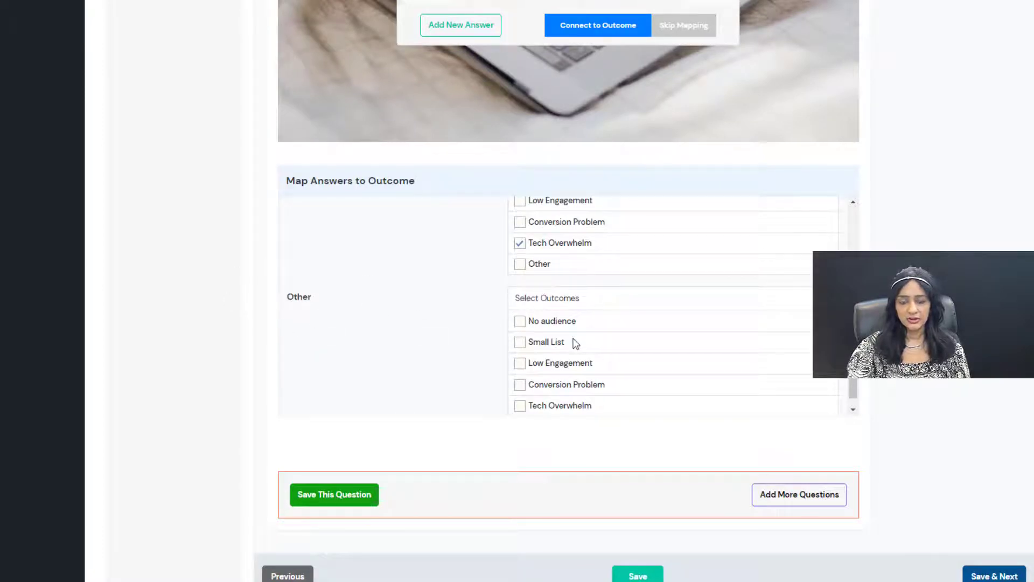
scroll(568, 341, down, 1)
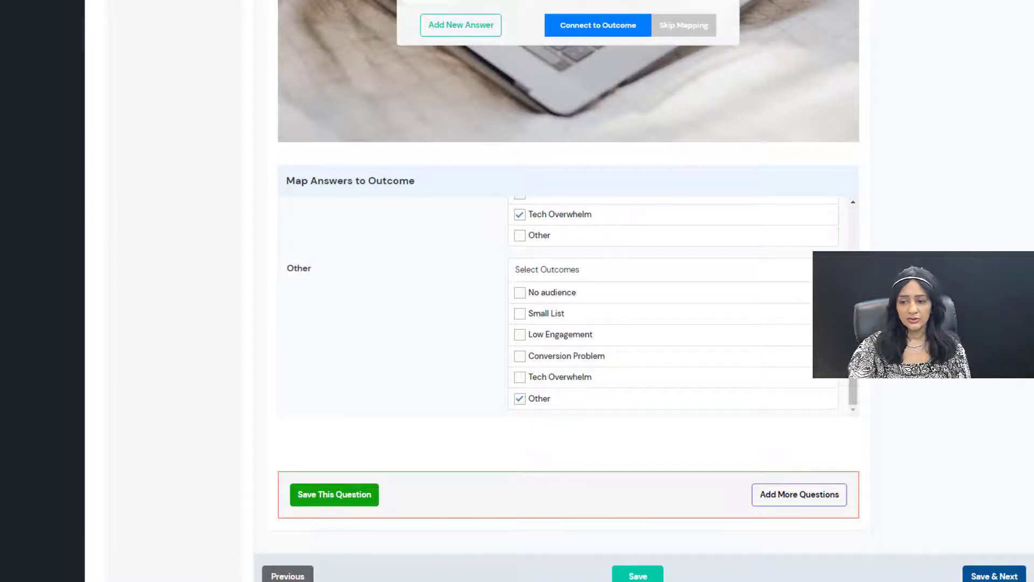
- Review question 2's answer choices again and recheck the outcome mapping of the No Audience answer
scroll(569, 291, up, 9)
scroll(571, 295, up, 6)
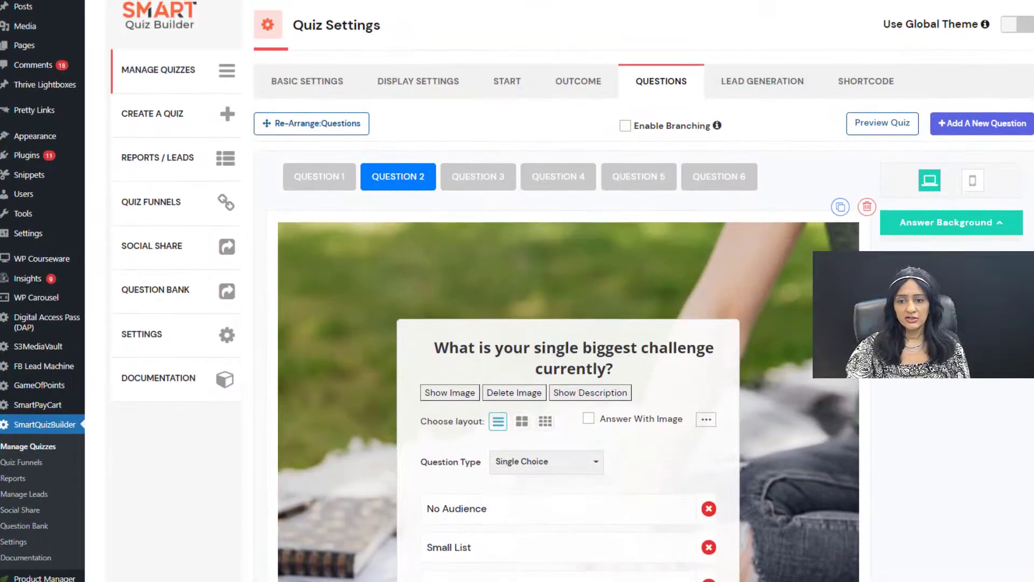
scroll(593, 334, down, 1)
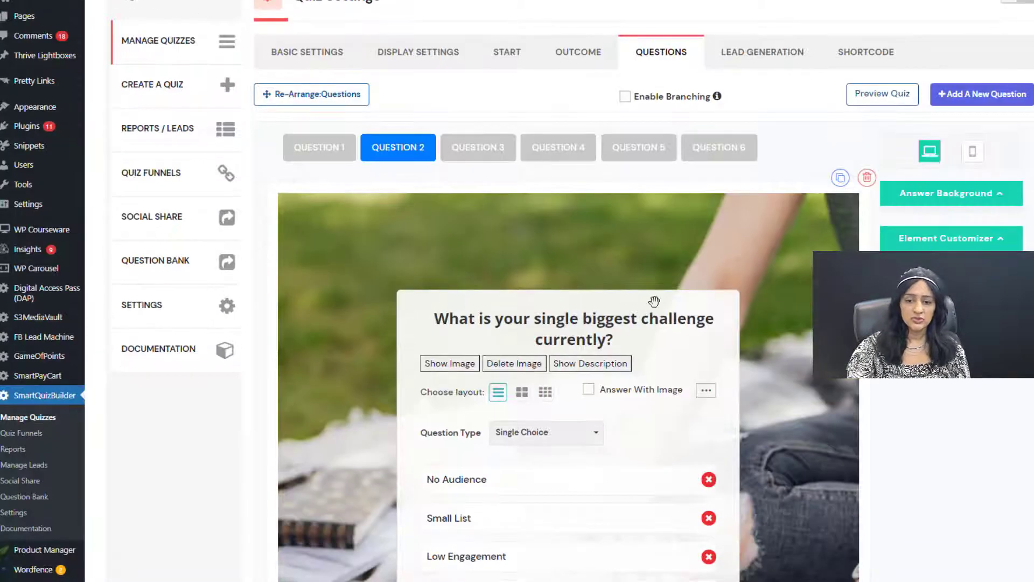
scroll(421, 322, down, 6)
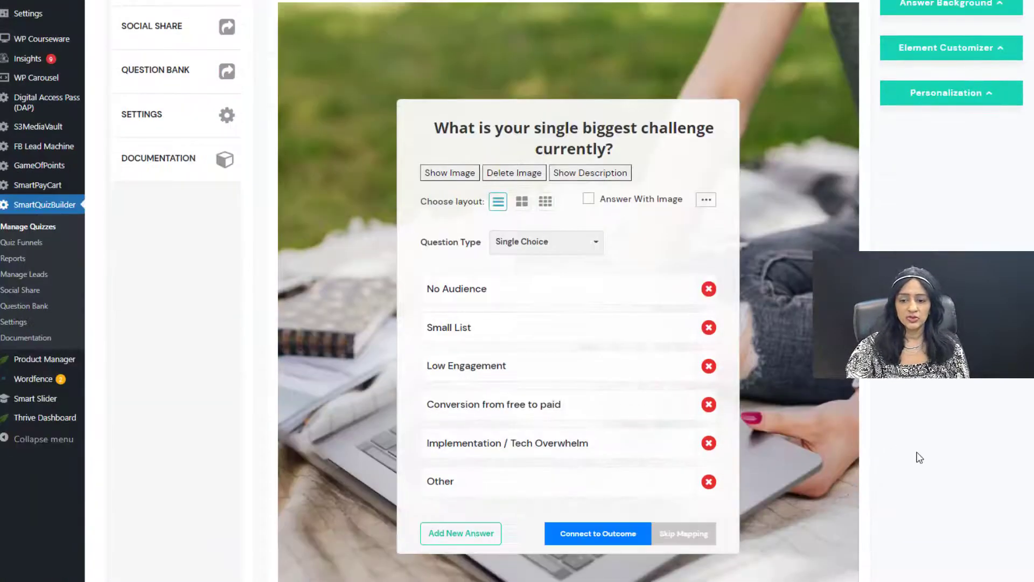
scroll(377, 264, up, 3)
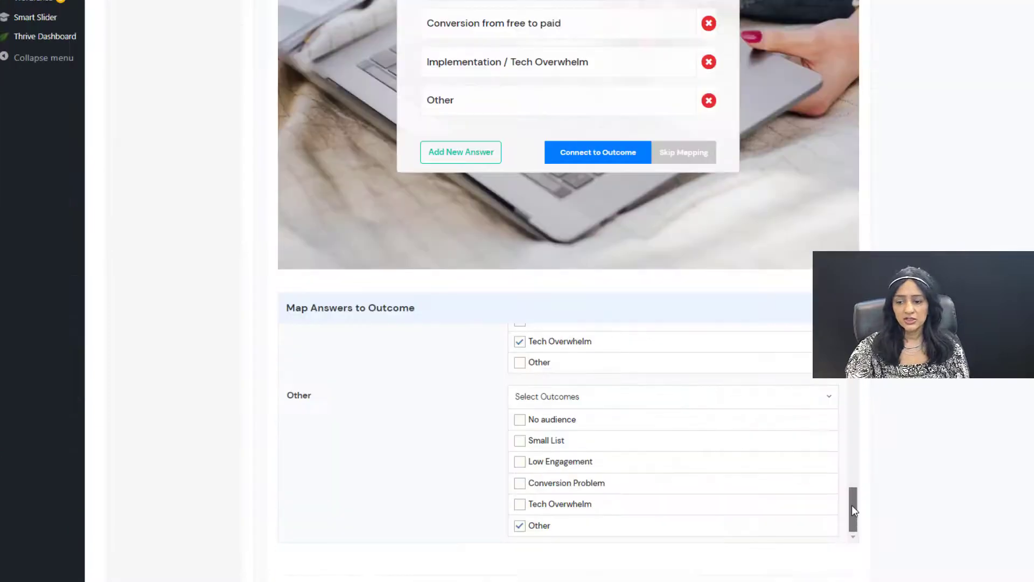
drag(853, 508, 853, 349)
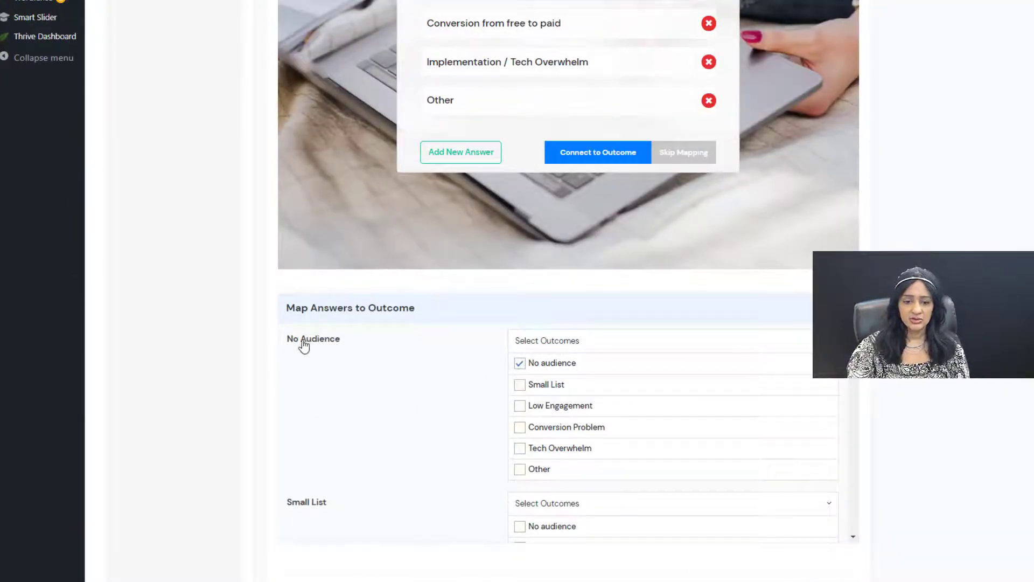
scroll(345, 264, up, 1)
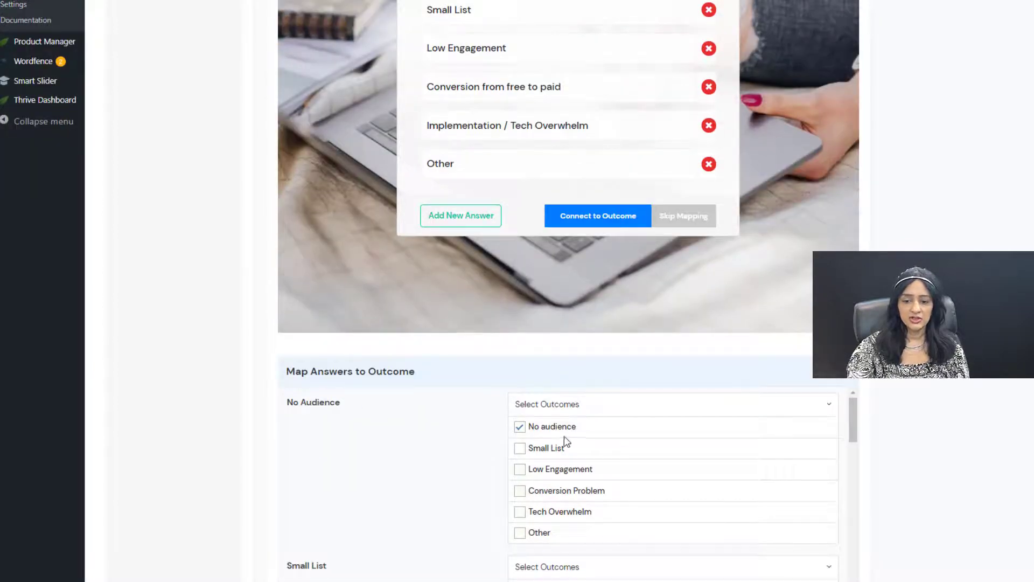
scroll(623, 397, up, 6)
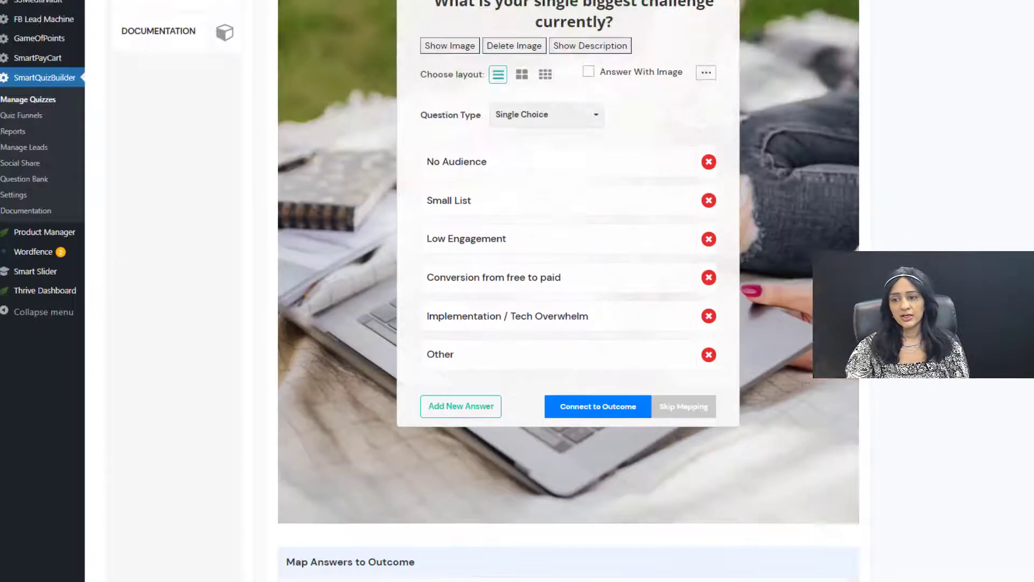
- Examine question 3's free content answers and its outcome mapping option, and return to question 2
click(459, 21)
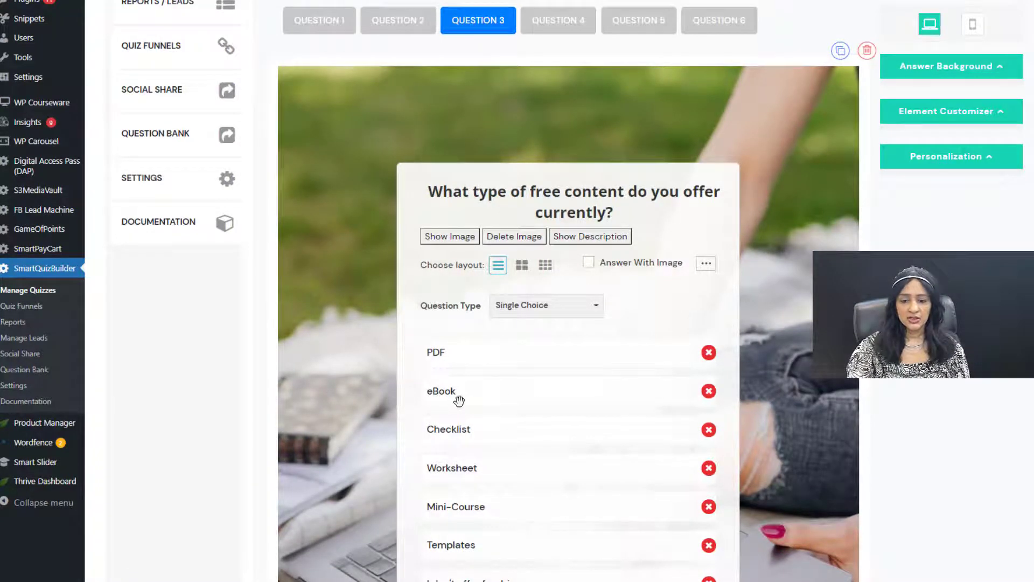
scroll(784, 382, down, 3)
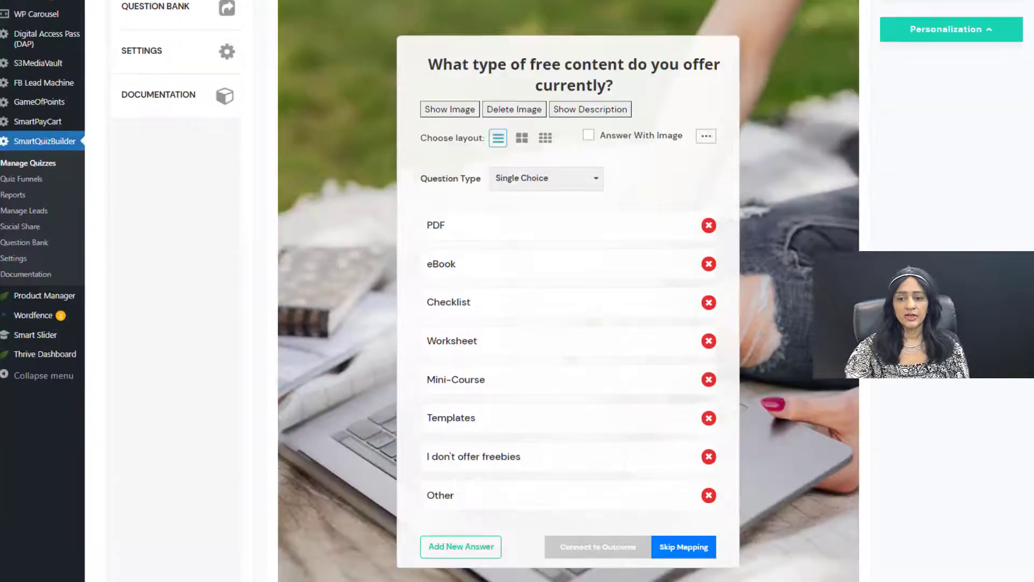
scroll(753, 389, down, 5)
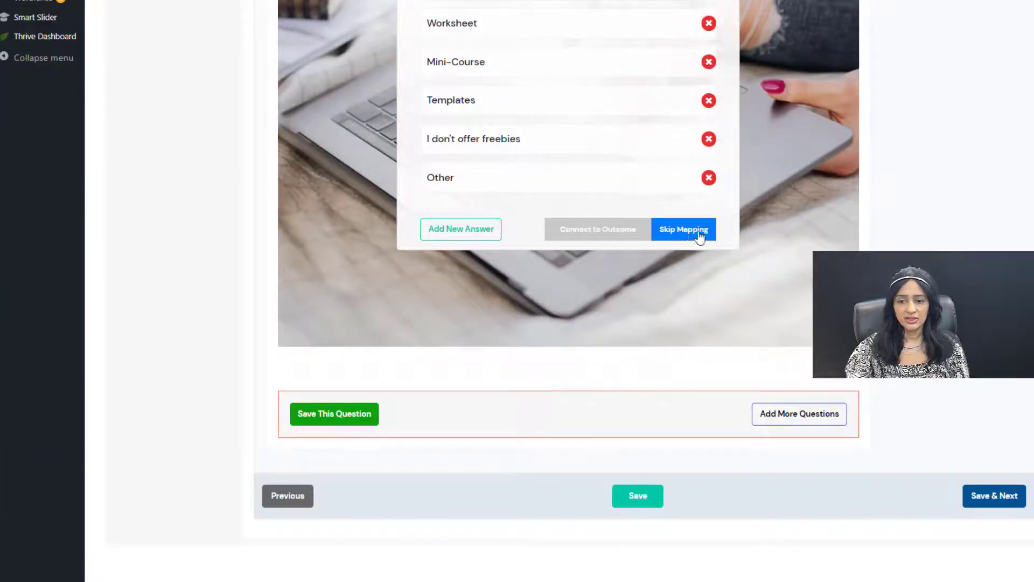
scroll(667, 97, up, 6)
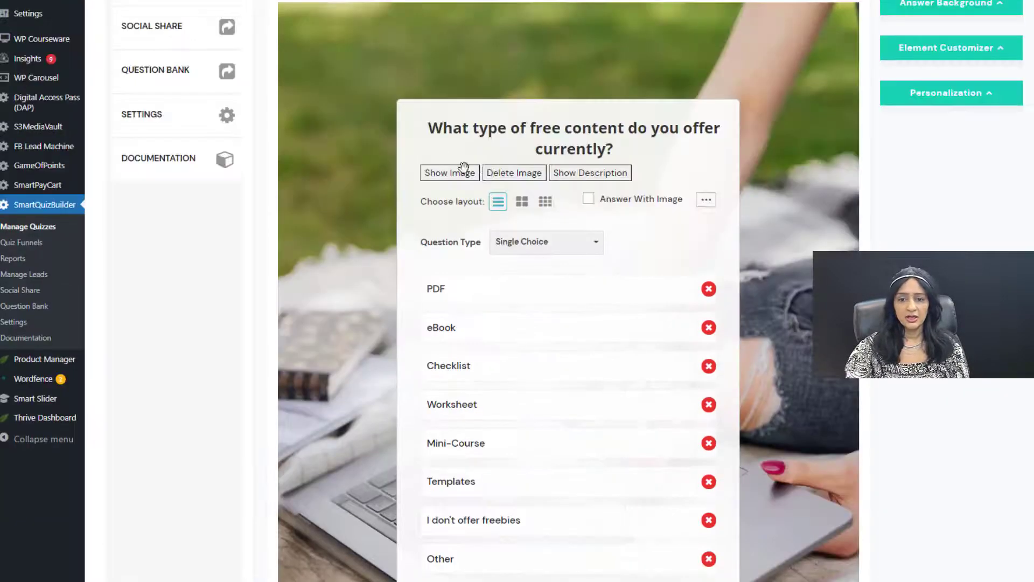
scroll(354, 154, up, 3)
click(407, 150)
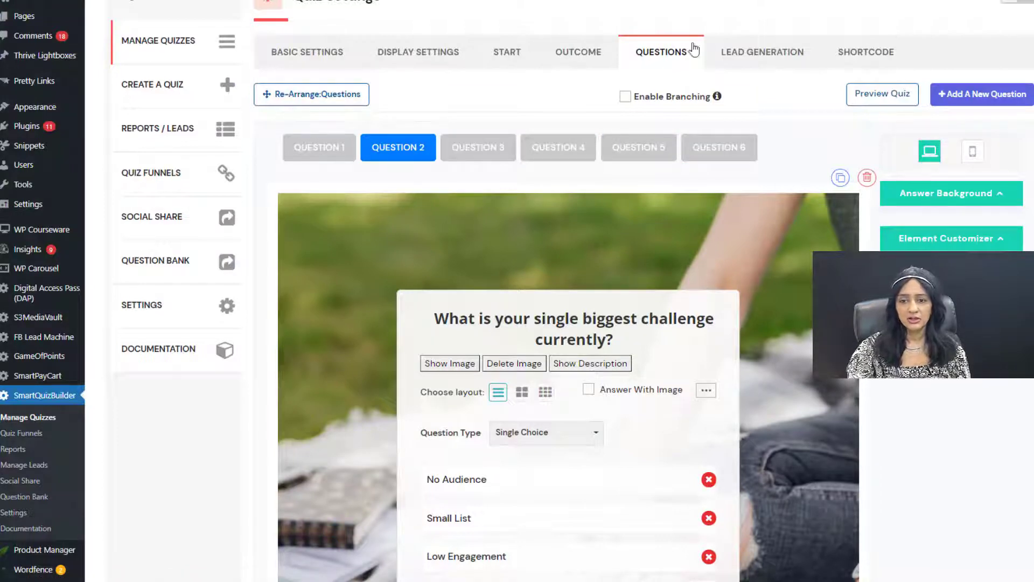
- Look over question 2's answer choices and its Connect to Outcome setting once more
scroll(868, 453, down, 7)
scroll(566, 532, down, 2)
scroll(758, 526, up, 4)
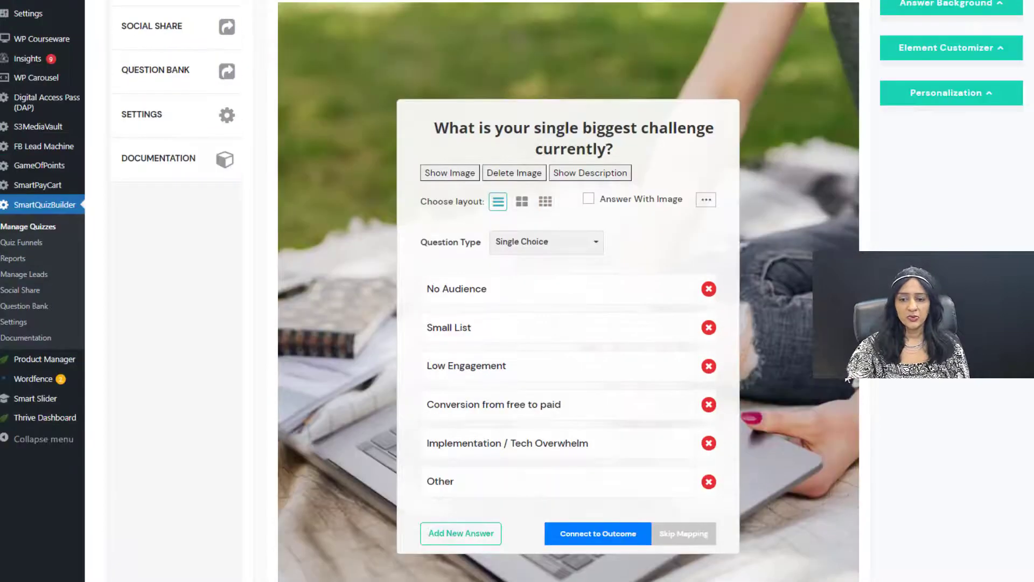
scroll(846, 378, up, 4)
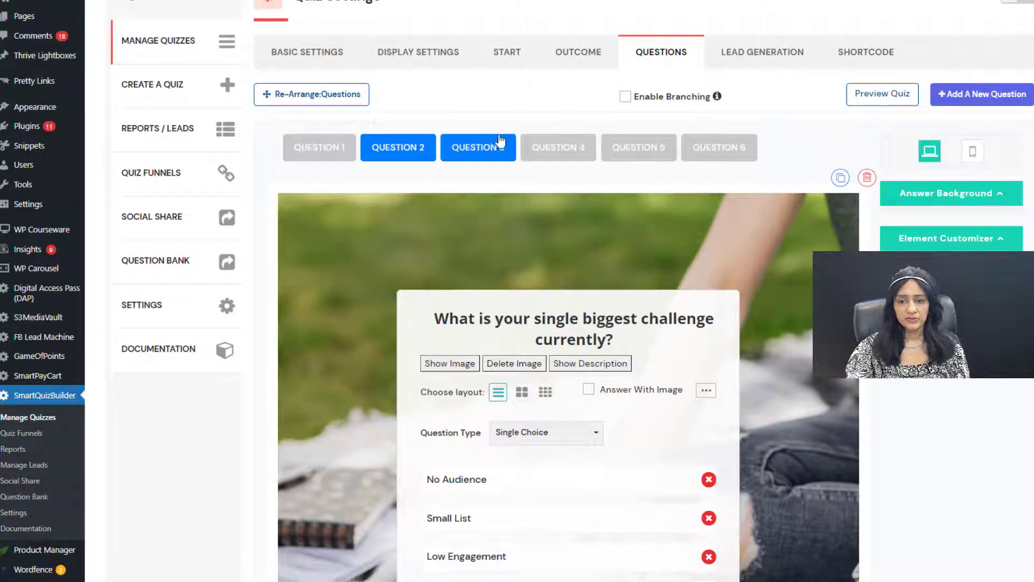
- Examine the quiz's outcomes, viewing the welcome screen of the outcome titled Other
click(586, 51)
scroll(285, 267, down, 2)
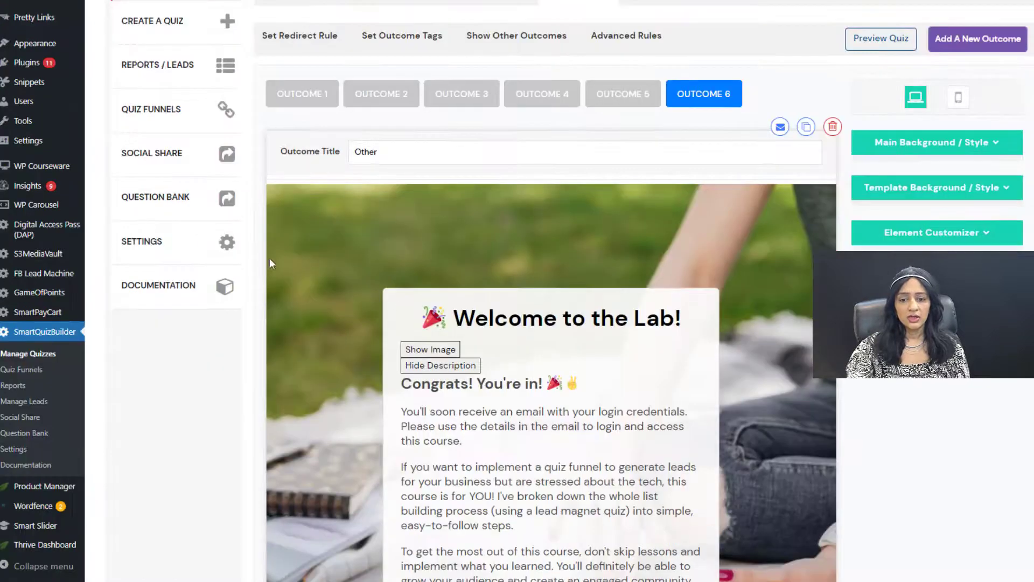
scroll(326, 184, up, 1)
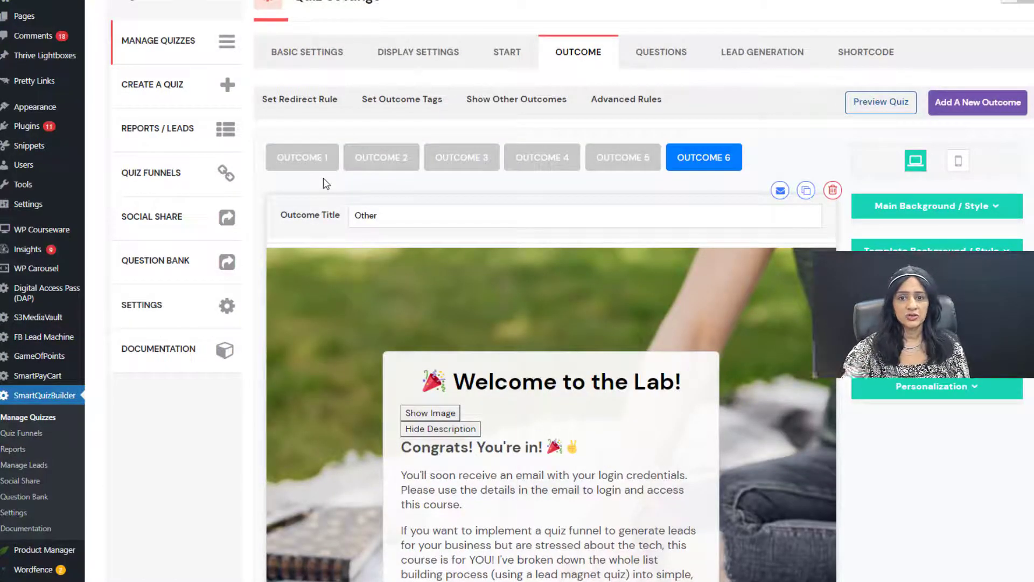
scroll(370, 238, up, 1)
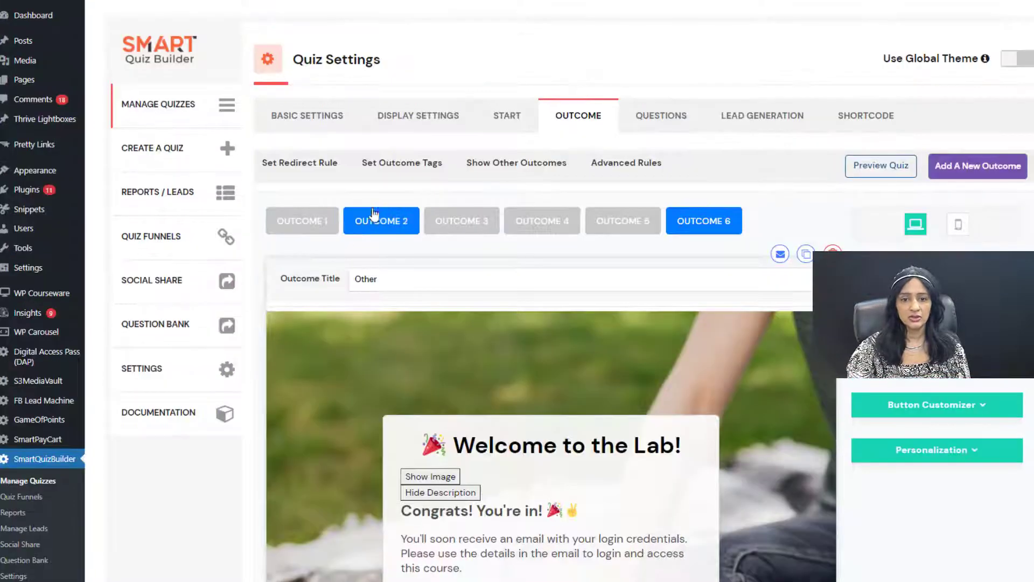
- Open the outcome redirect rules, try redirecting No audience users to a different page, and close the rules without entering a URL
click(265, 167)
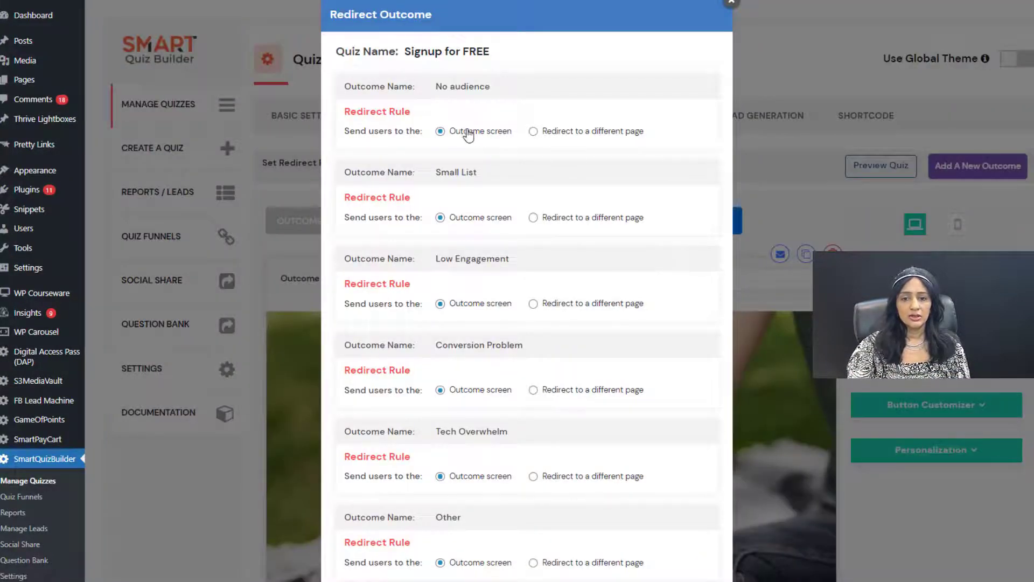
click(533, 132)
drag(440, 93, 499, 94)
click(517, 159)
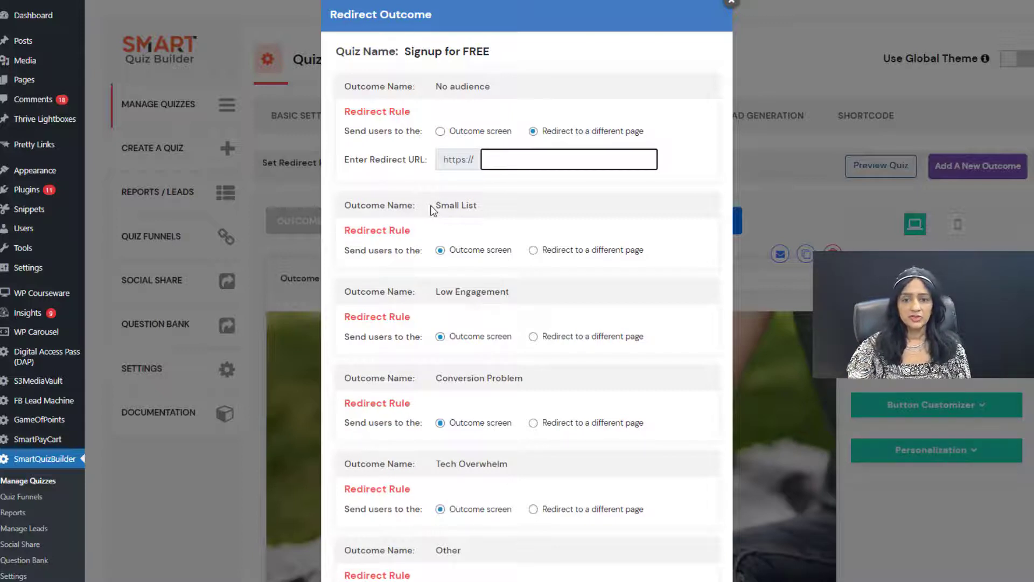
click(731, 3)
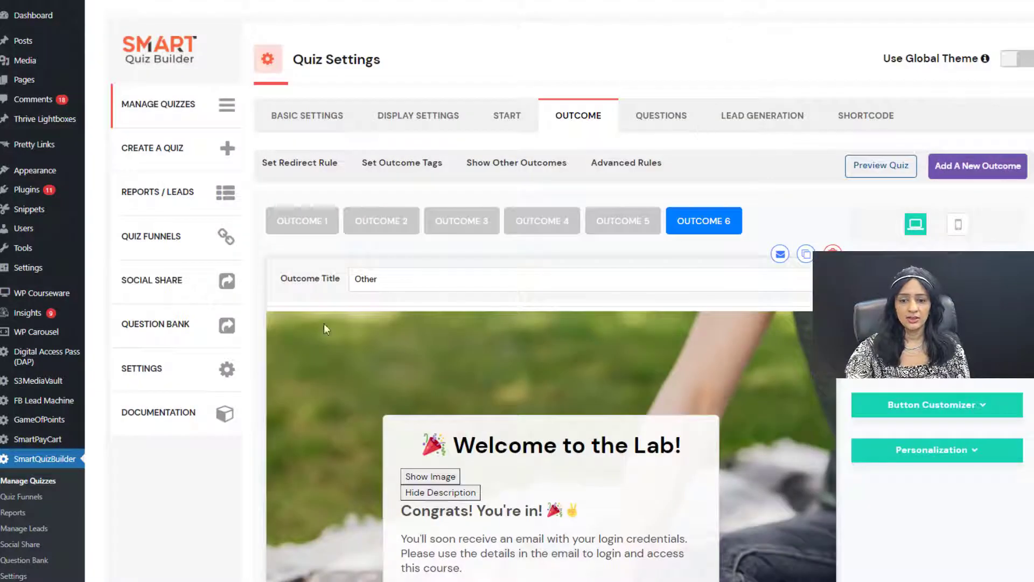
- Examine question 4's answers and its Skip Mapping option, and look through text questions 5 and 6
scroll(572, 326, down, 1)
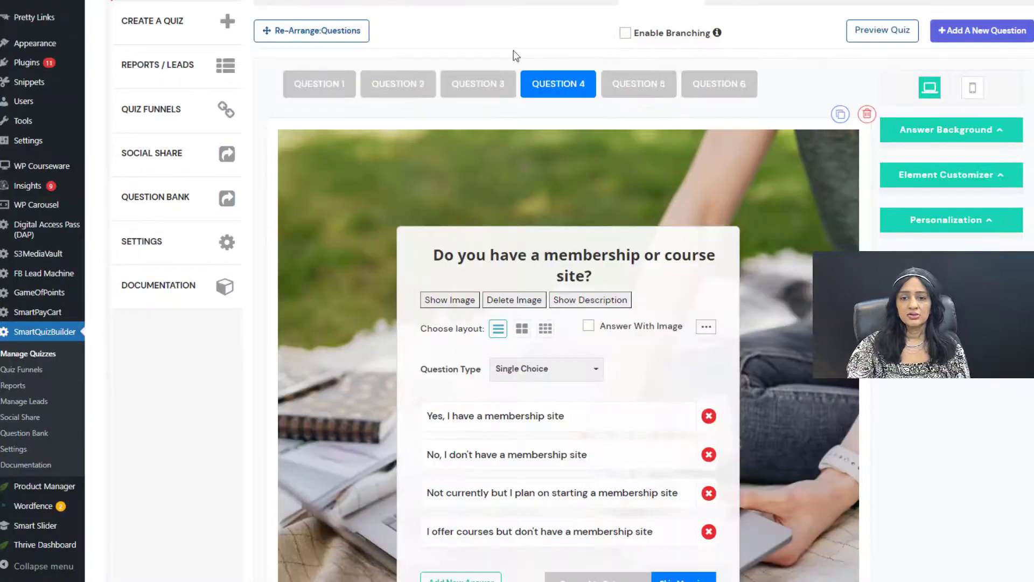
scroll(616, 142, down, 3)
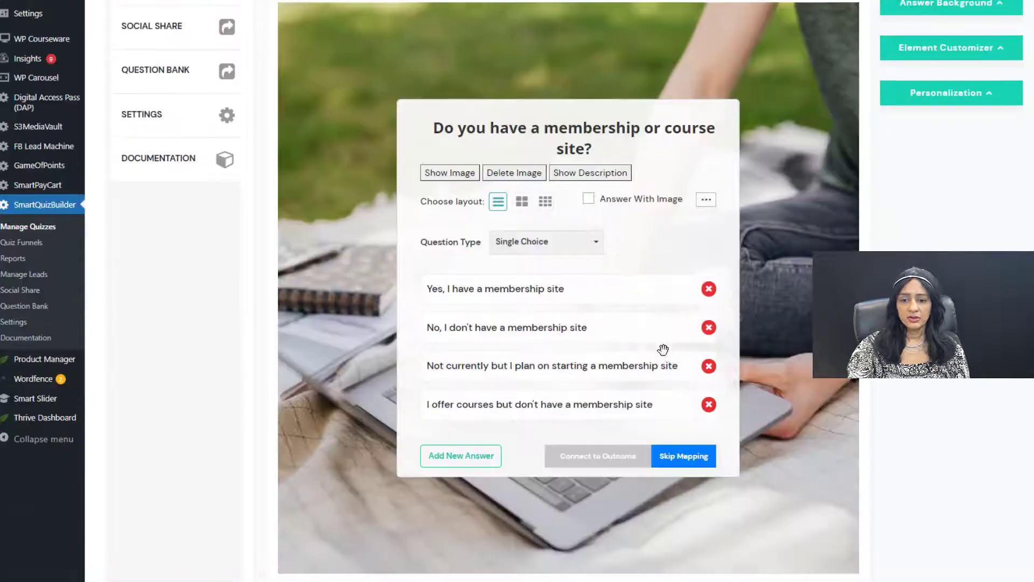
scroll(645, 139, up, 4)
click(645, 139)
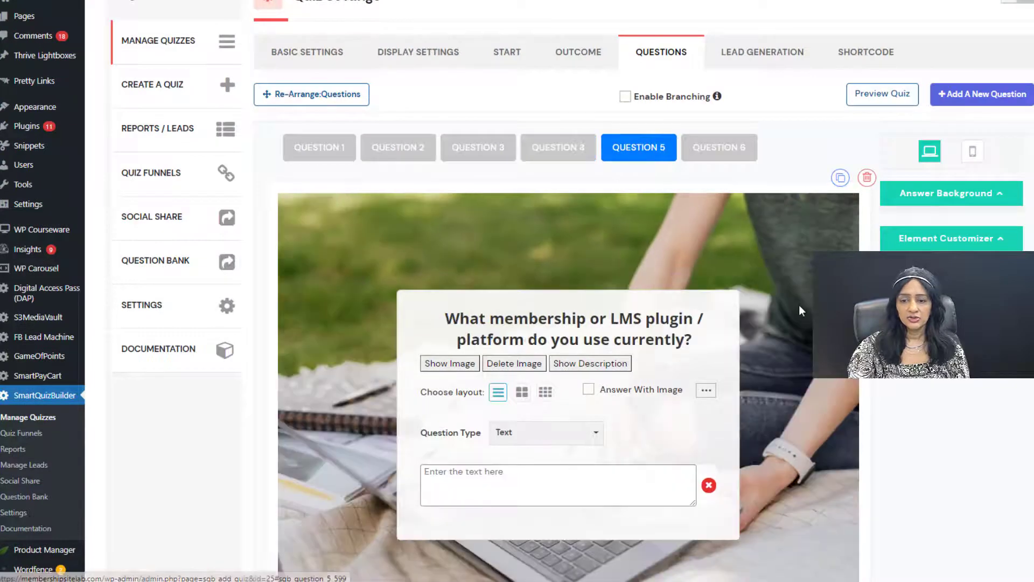
scroll(730, 388, down, 3)
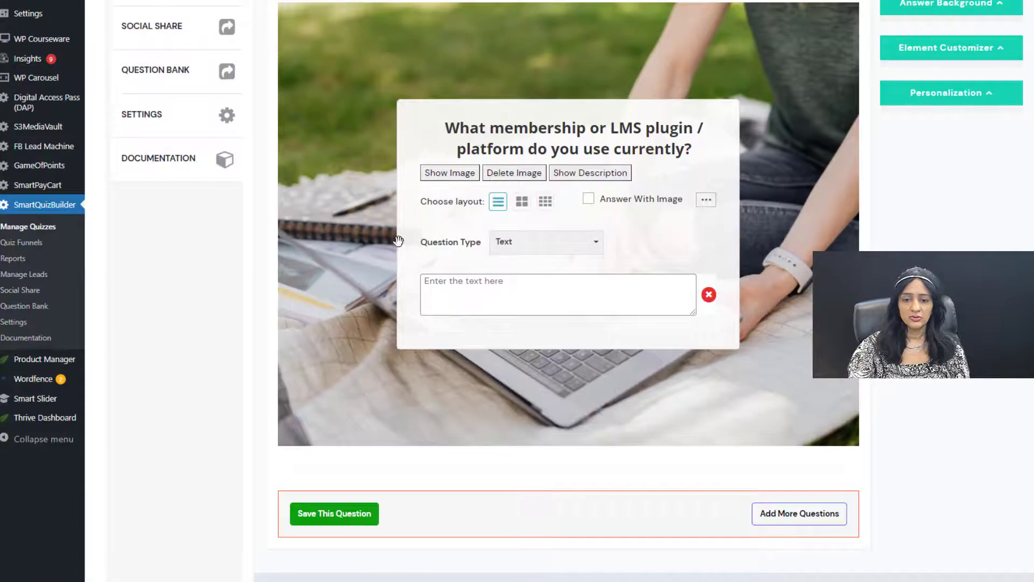
scroll(397, 254, up, 3)
click(719, 147)
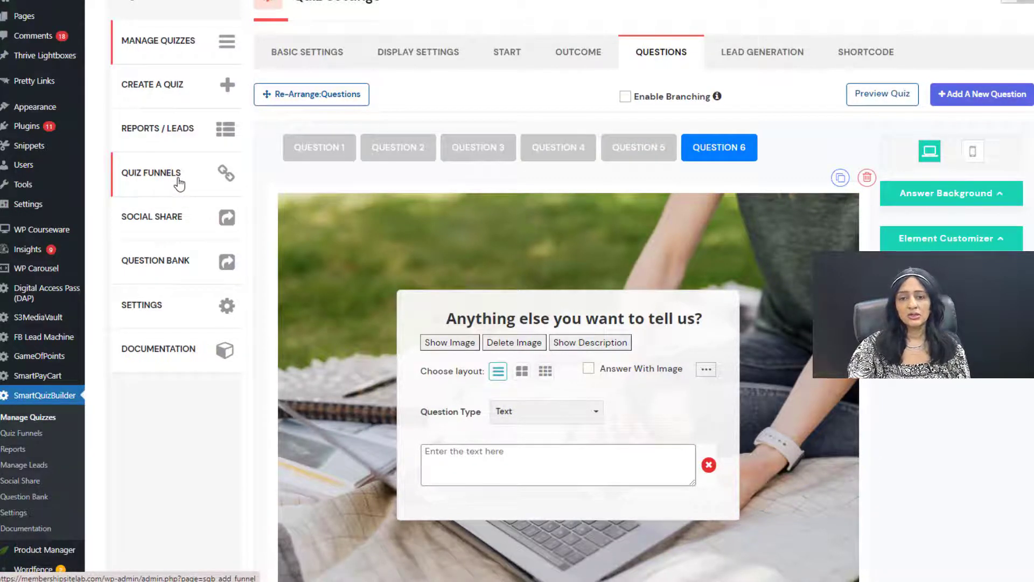
- Open Quiz Funnels in a separate browser tab and switch to it to show the Signup for FREE funnel
right_click(148, 178)
click(185, 190)
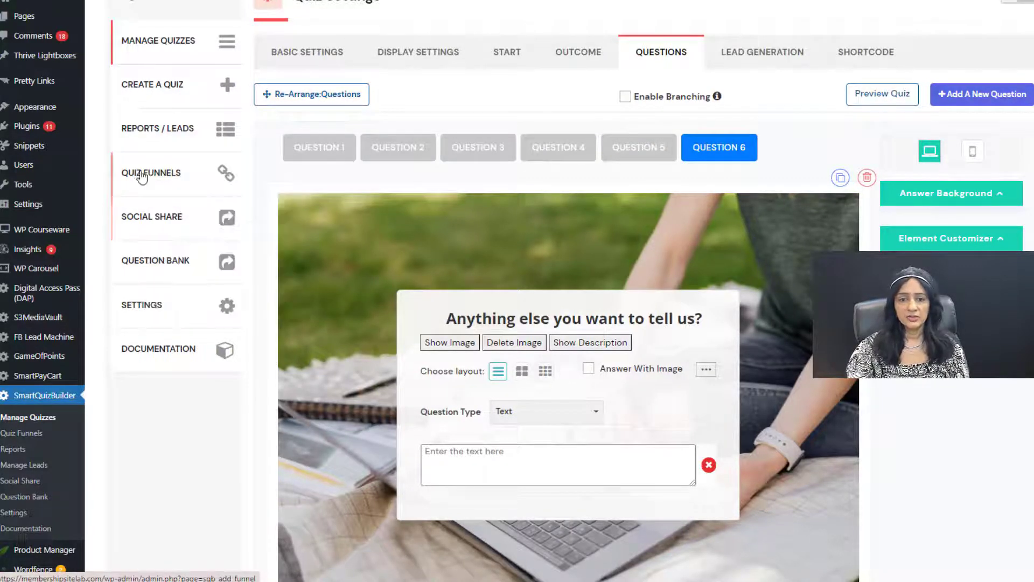
click(627, 99)
click(346, 1)
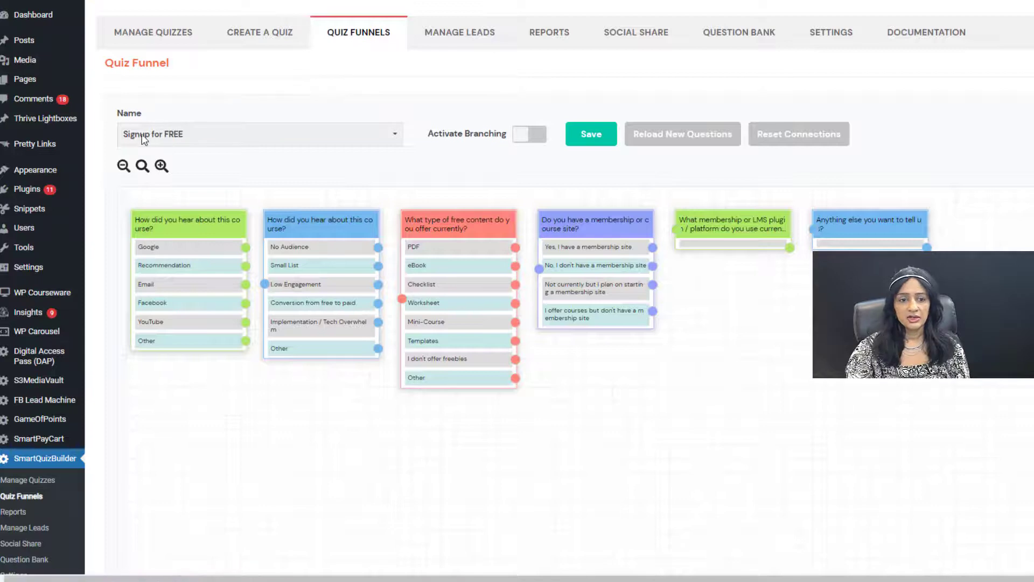
- Rearrange the question blocks in the Signup for FREE funnel to make room between the second and third questions
drag(863, 231, 869, 230)
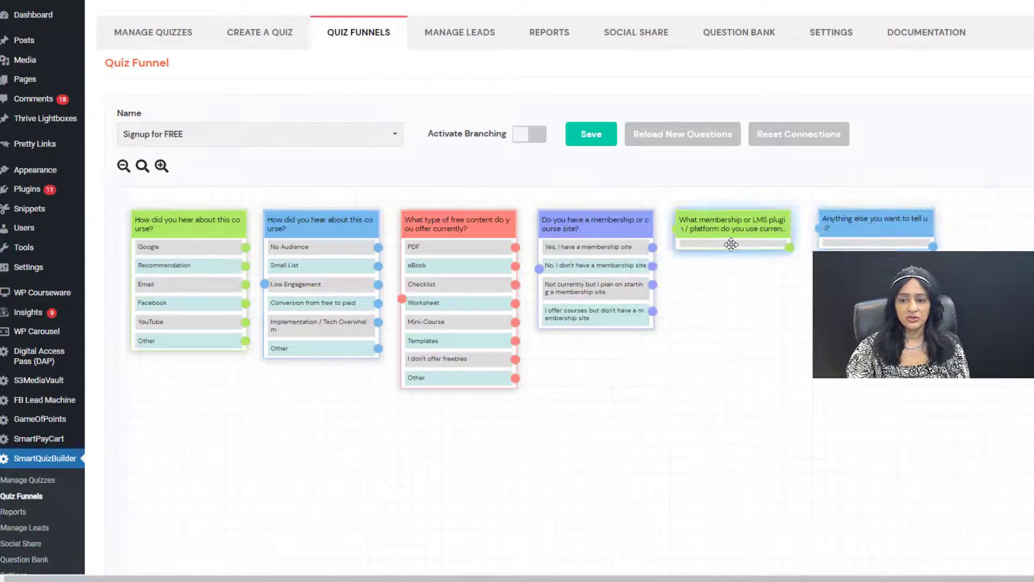
drag(731, 247, 742, 247)
drag(584, 276, 594, 279)
drag(407, 279, 435, 279)
drag(151, 276, 148, 284)
- Connect all first-question answers to the second question block, and its No Audience and Small List answers to the free content question
drag(243, 253, 263, 279)
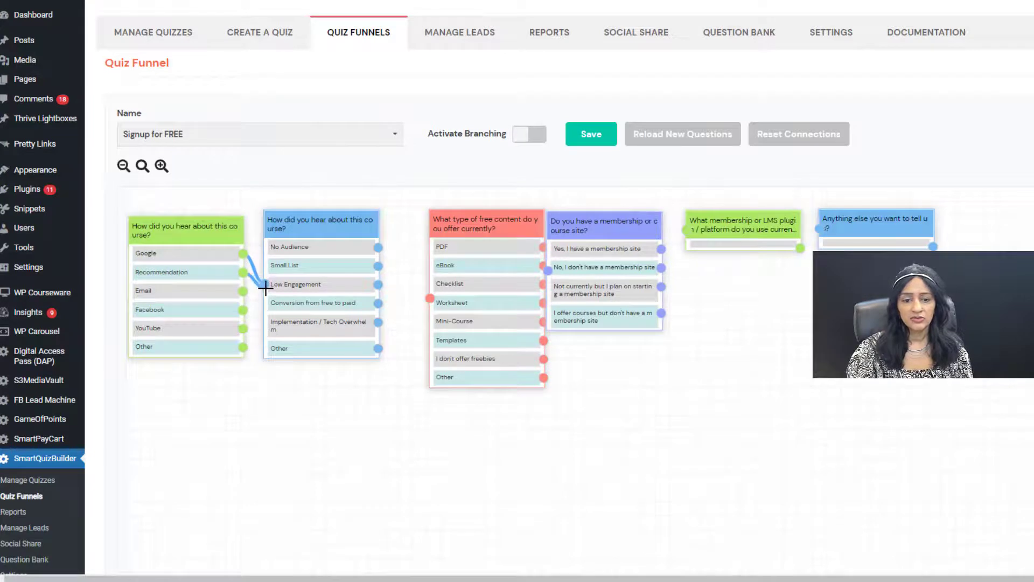
drag(243, 310, 262, 282)
drag(243, 347, 264, 285)
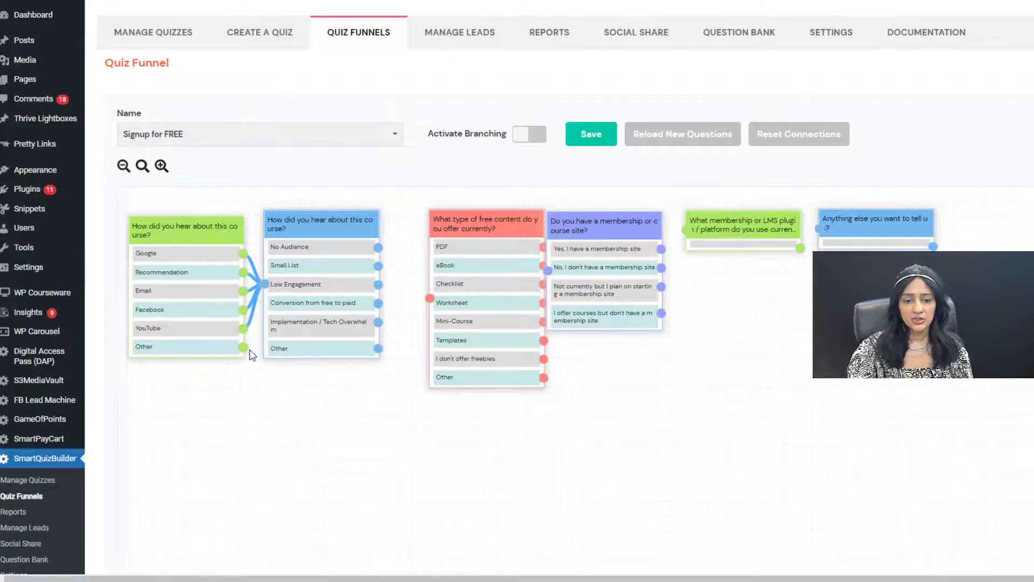
drag(245, 347, 264, 285)
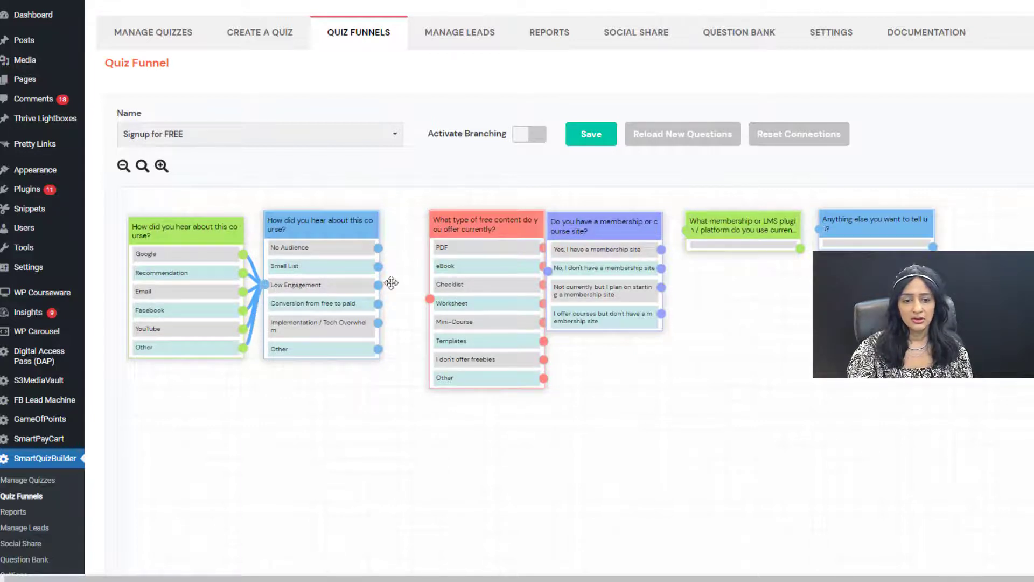
drag(373, 244, 429, 299)
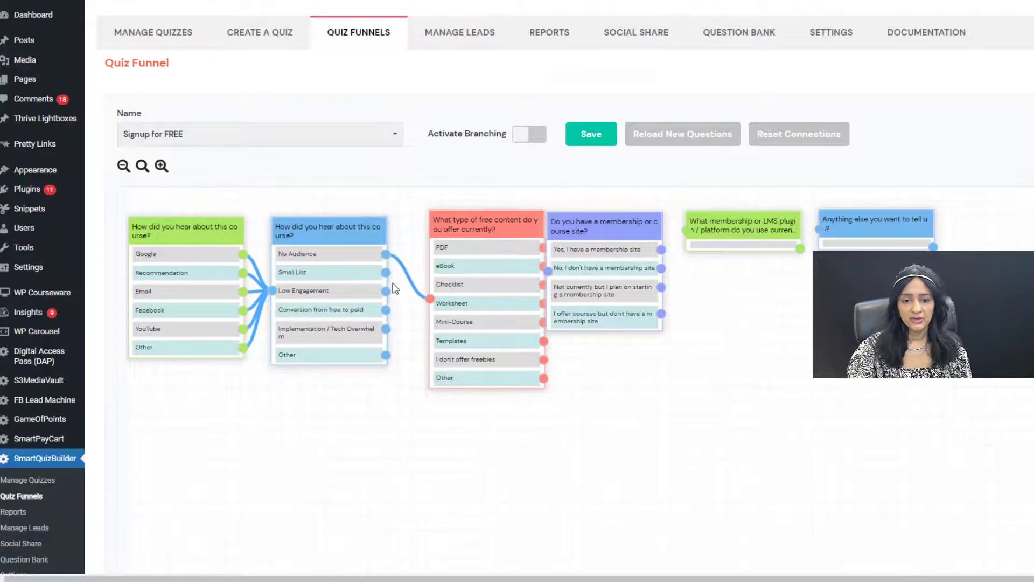
drag(385, 273, 426, 300)
- Space out the third through sixth question blocks and link the remaining second- and third-question answers to the question that follows each
click(123, 166)
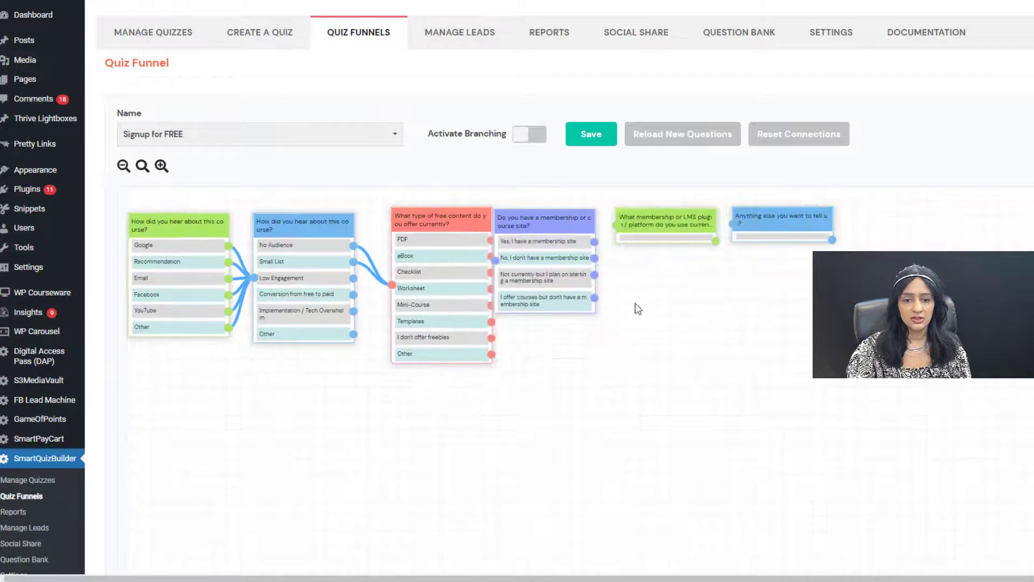
drag(775, 221, 886, 235)
drag(692, 230, 756, 264)
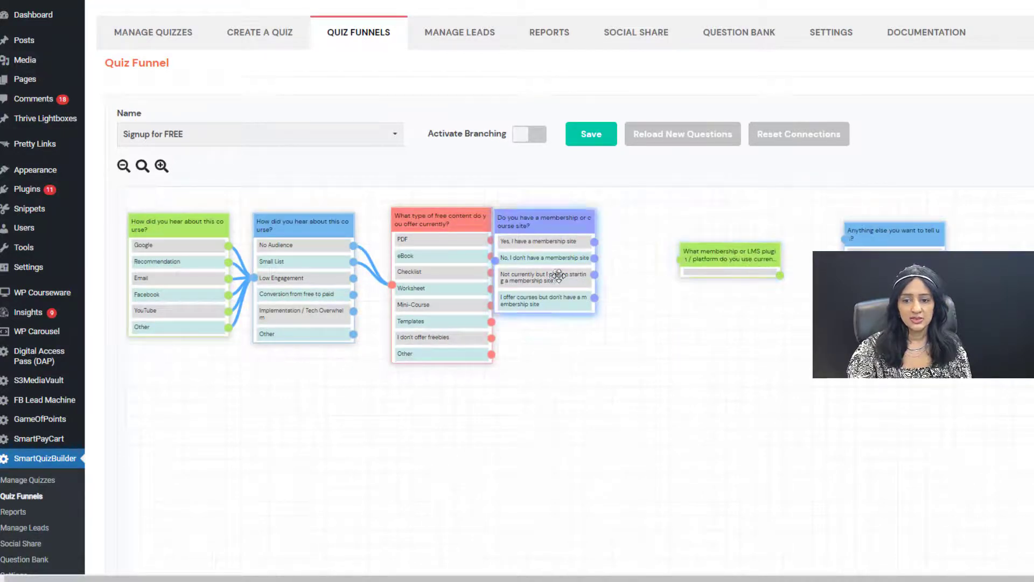
drag(556, 276, 619, 291)
drag(437, 282, 477, 265)
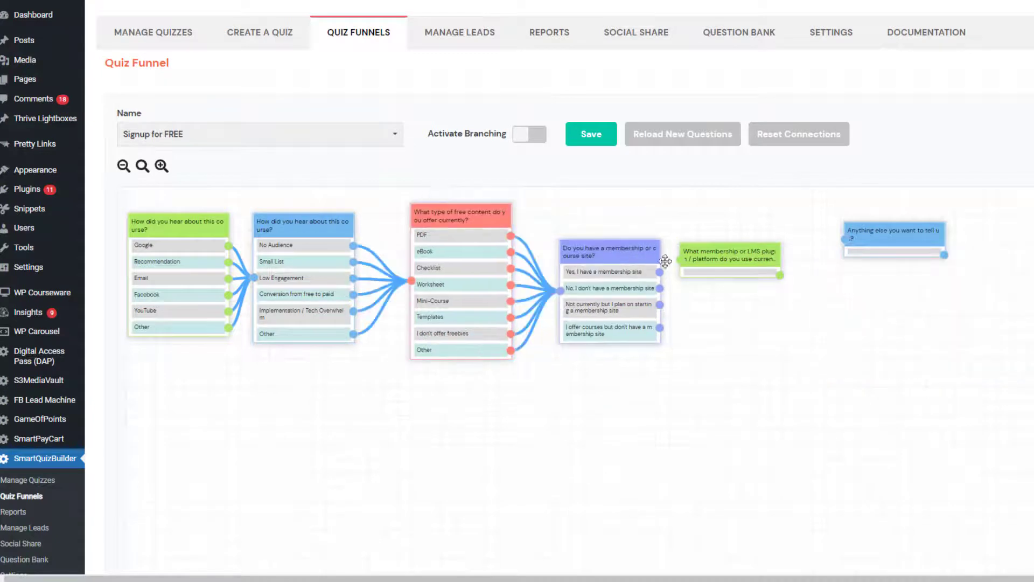
- Reposition the membership site and LMS plugin question blocks and connect "Yes, I have a membership site" to the plugin question
drag(732, 264, 760, 302)
drag(605, 285, 599, 278)
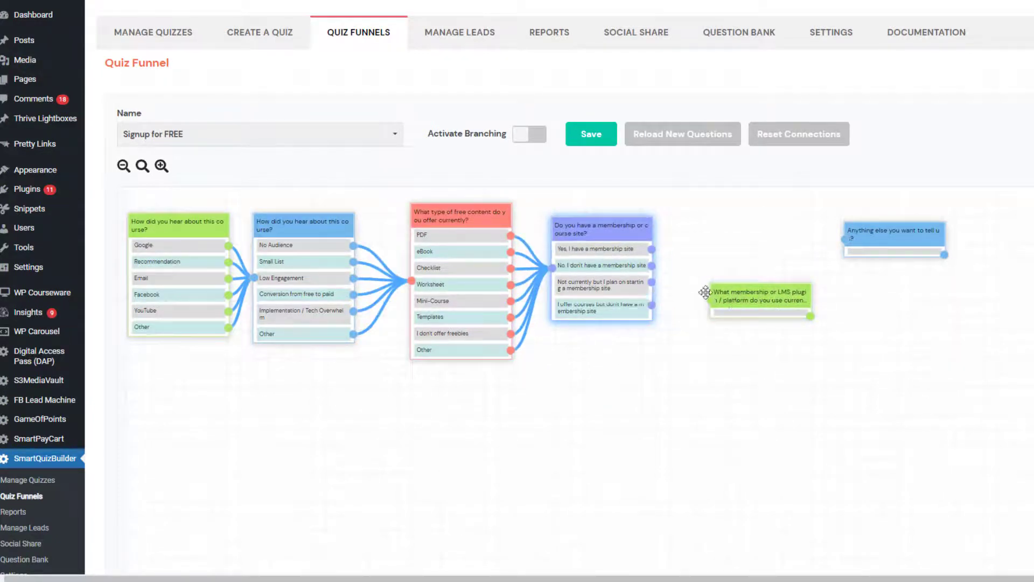
drag(755, 309, 736, 258)
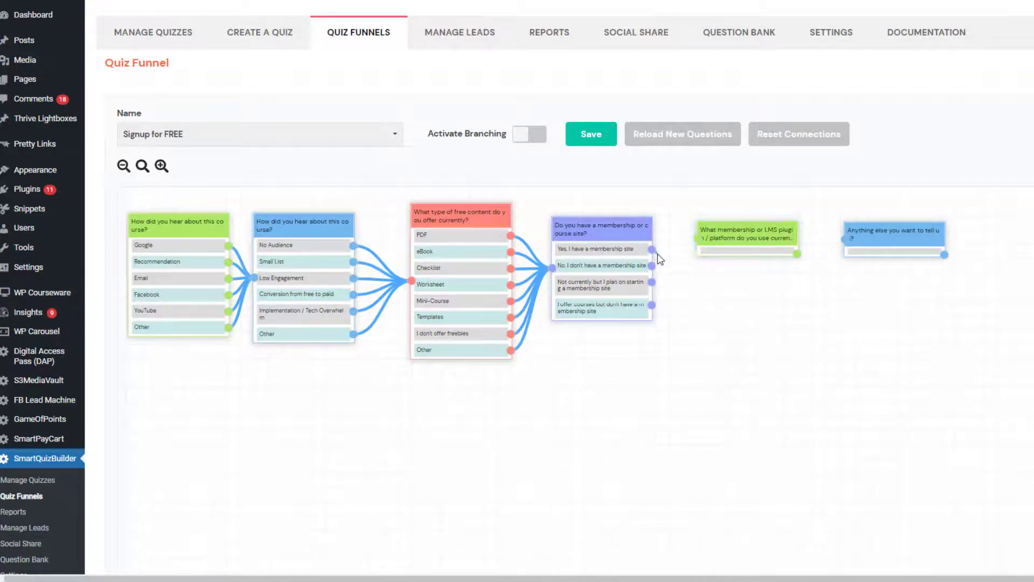
drag(685, 252, 706, 211)
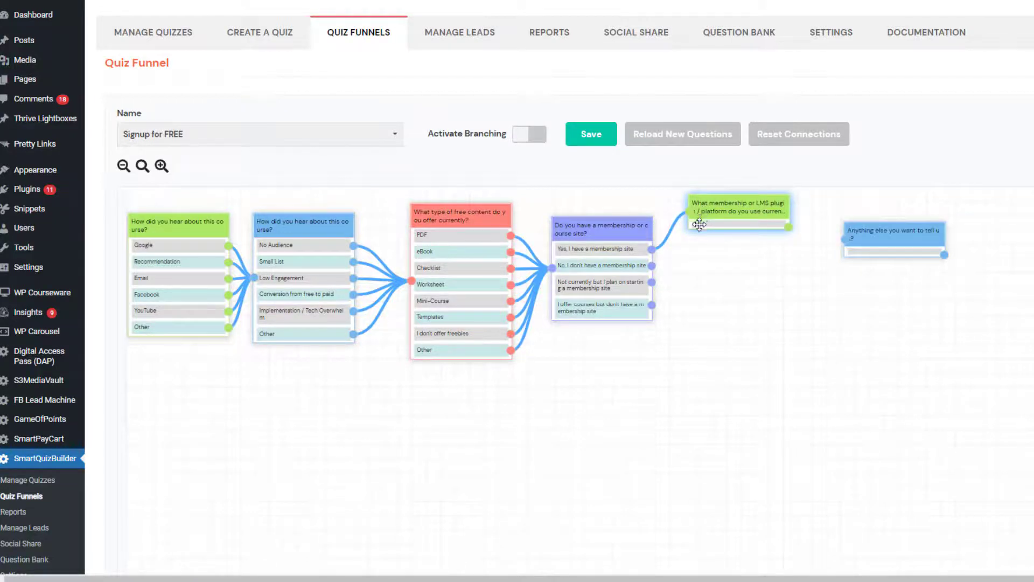
- Place the "Anything else you want to tell us?" block below the plugin question and connect the three other membership site answers to it
drag(920, 240, 812, 302)
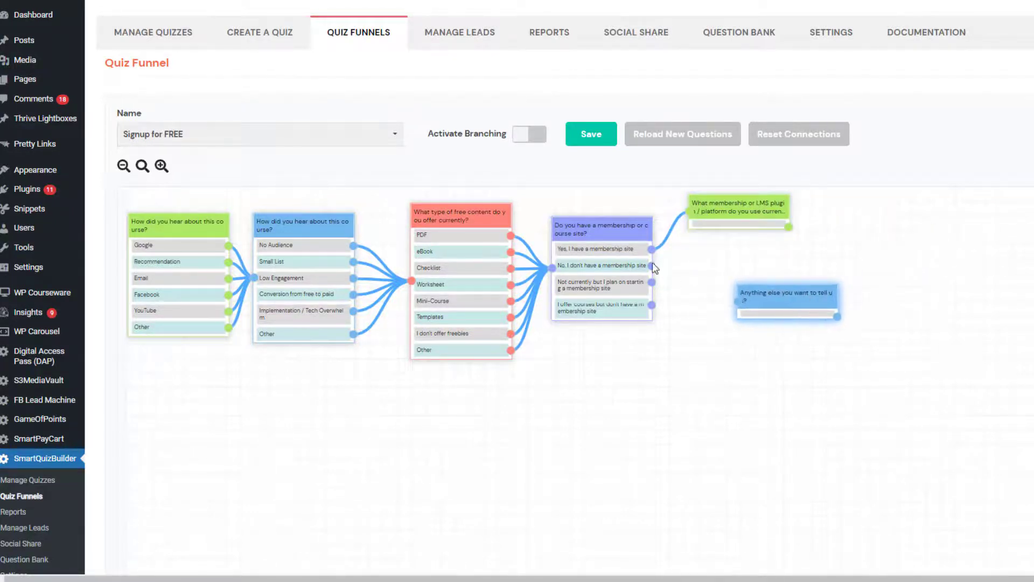
drag(651, 266, 737, 300)
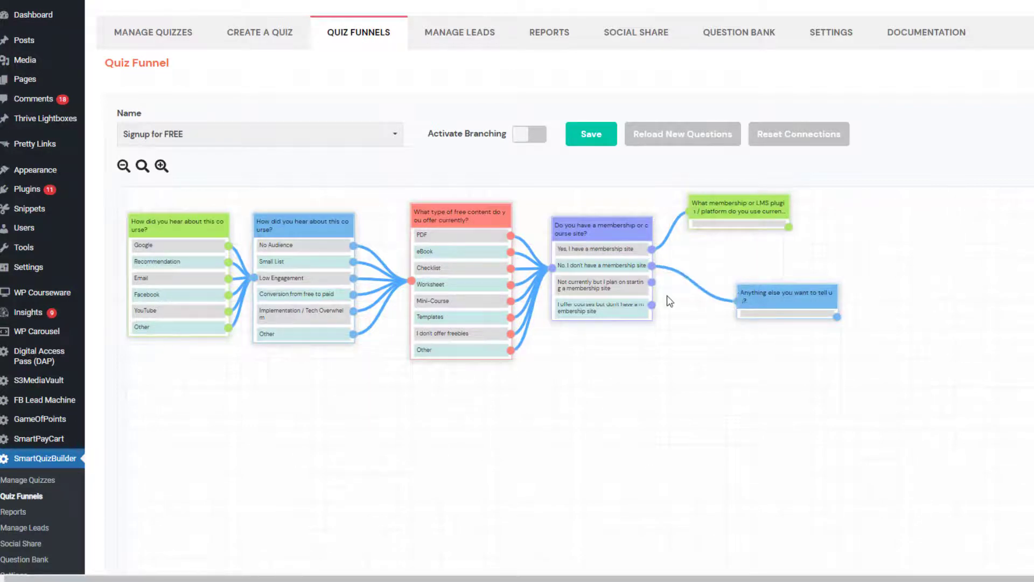
mouse_move(652, 283)
mouse_down()
mouse_move(728, 311)
mouse_move(739, 303)
mouse_up()
drag(648, 311, 738, 301)
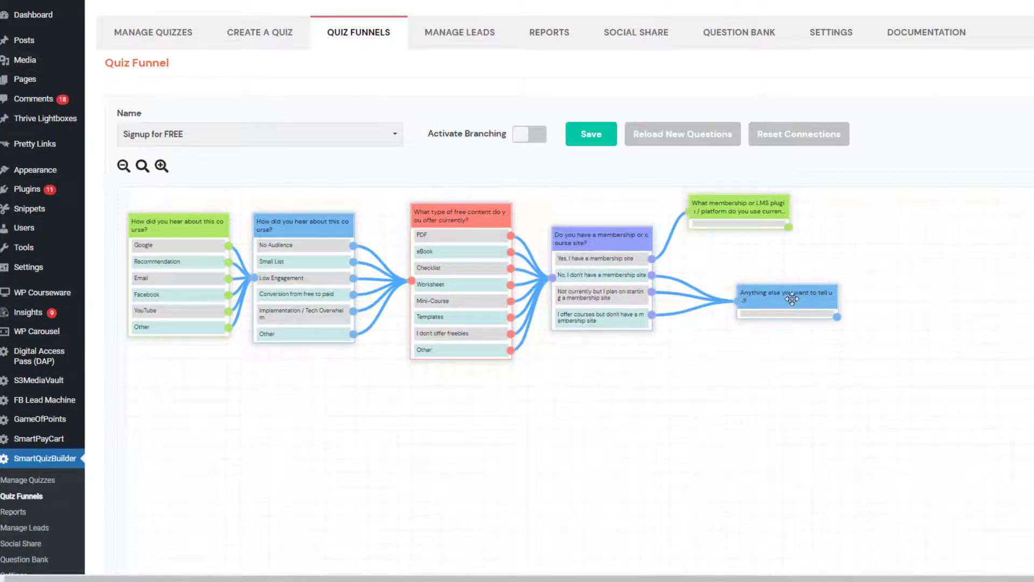
- Move the last two question blocks further apart and connect the LMS plugin question to "Anything else you want to tell us?"
drag(766, 214, 759, 238)
drag(803, 300, 920, 330)
drag(706, 219, 690, 206)
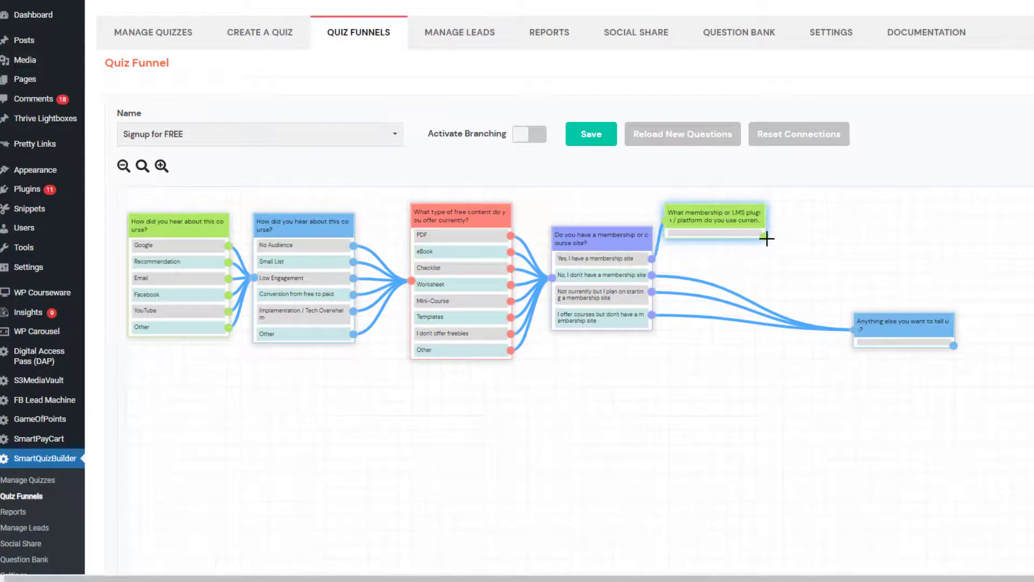
drag(765, 238, 861, 330)
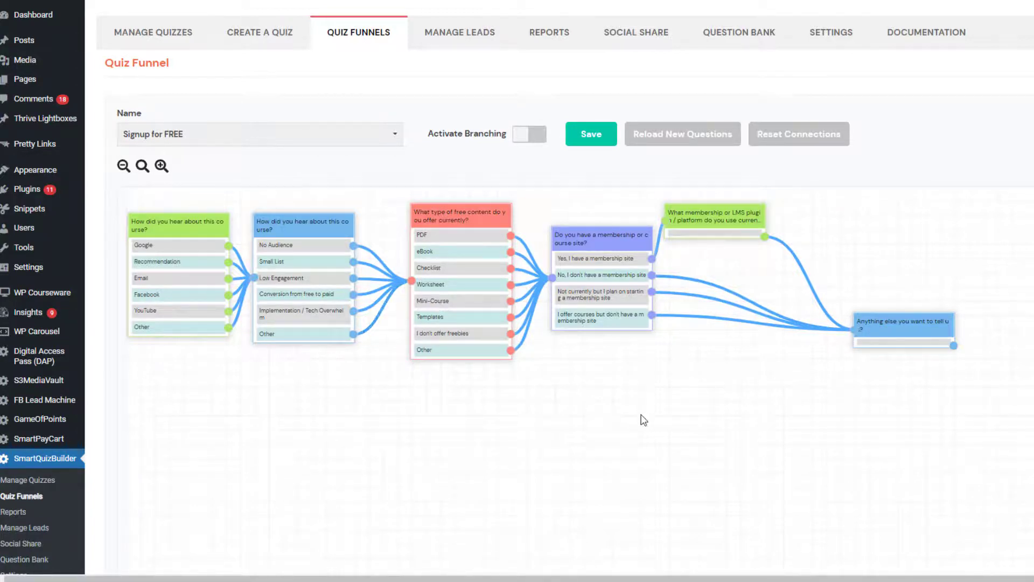
- Save the Signup for FREE funnel and activate it
click(575, 135)
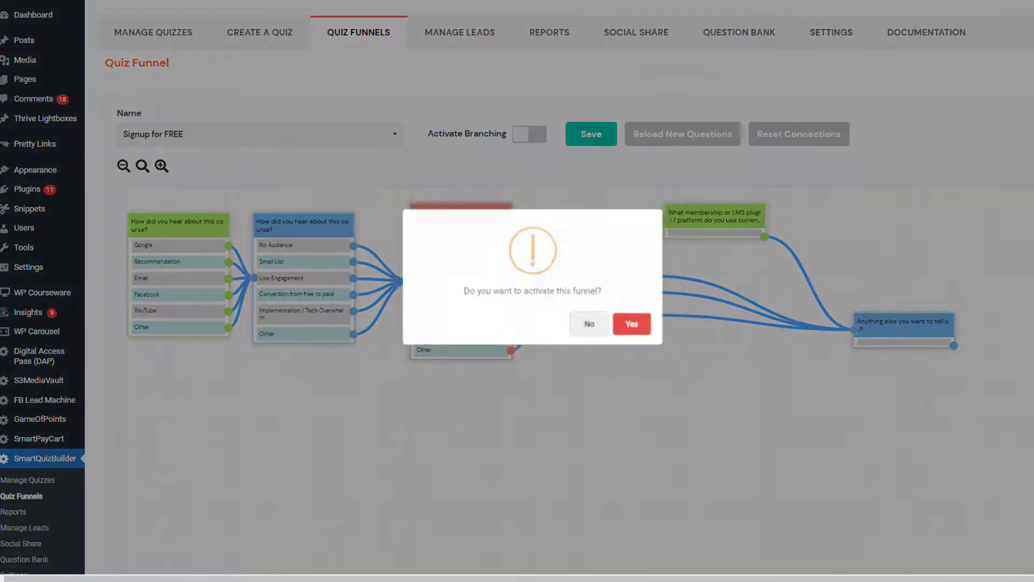
click(641, 326)
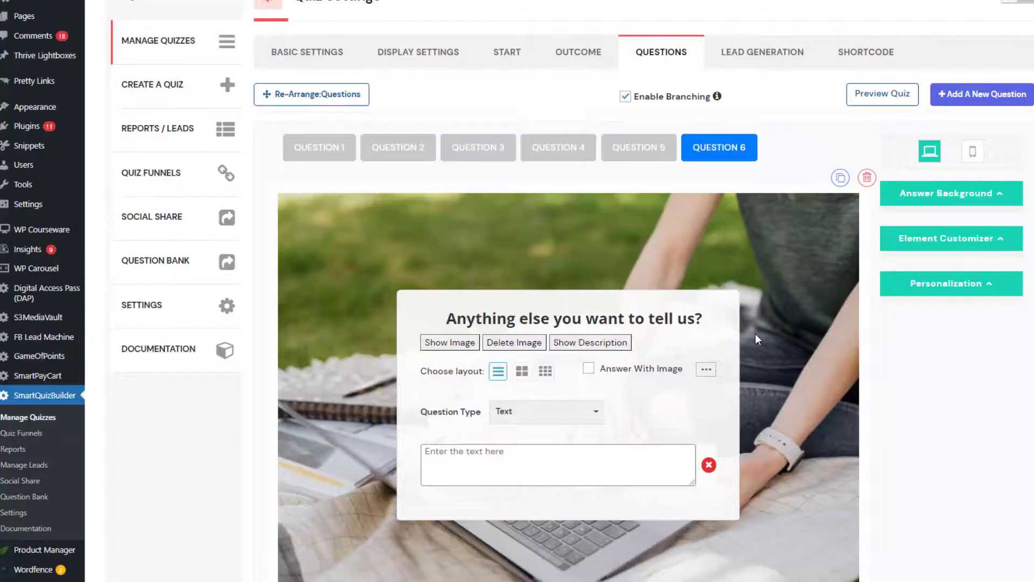
- Review the quiz's lead generation opt-in screen, including its heading text, name and email fields, and Get Started button
click(746, 50)
scroll(800, 242, down, 1)
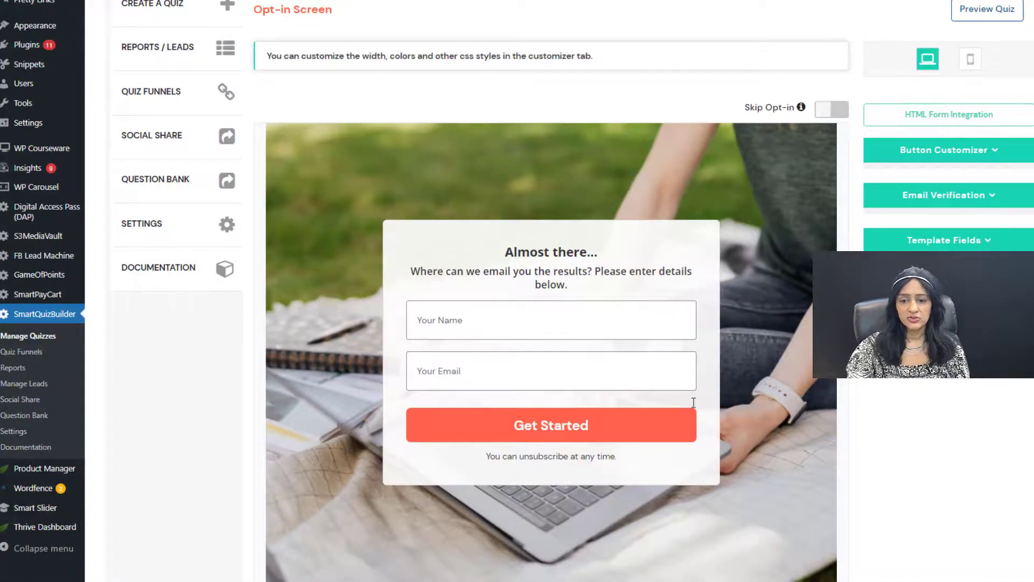
click(532, 269)
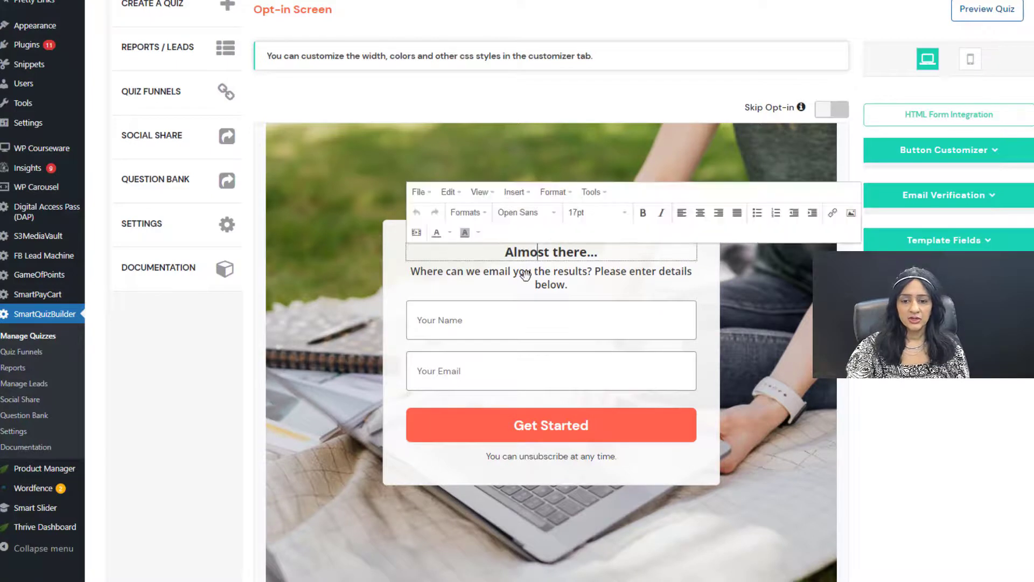
click(803, 355)
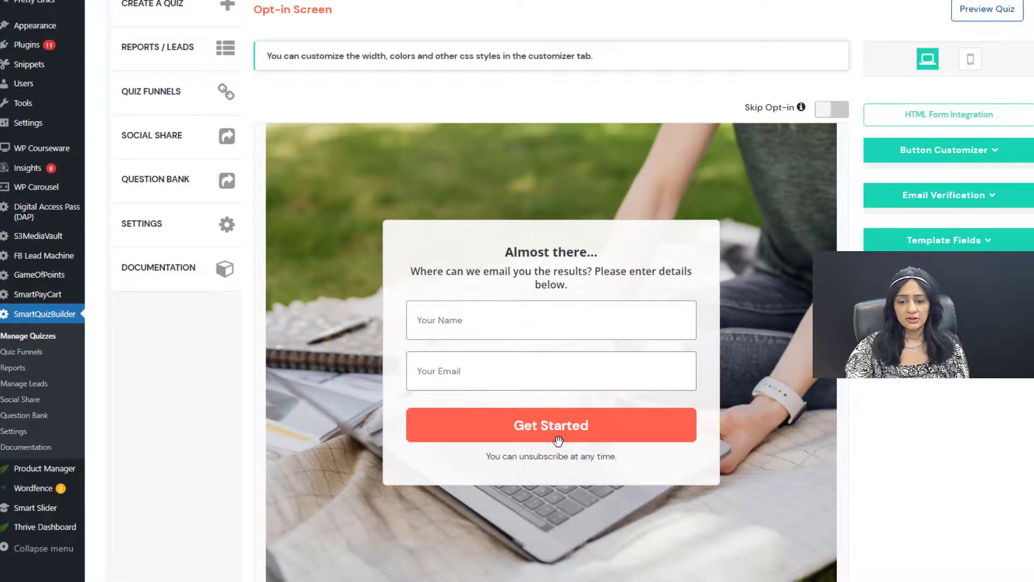
scroll(679, 226, up, 1)
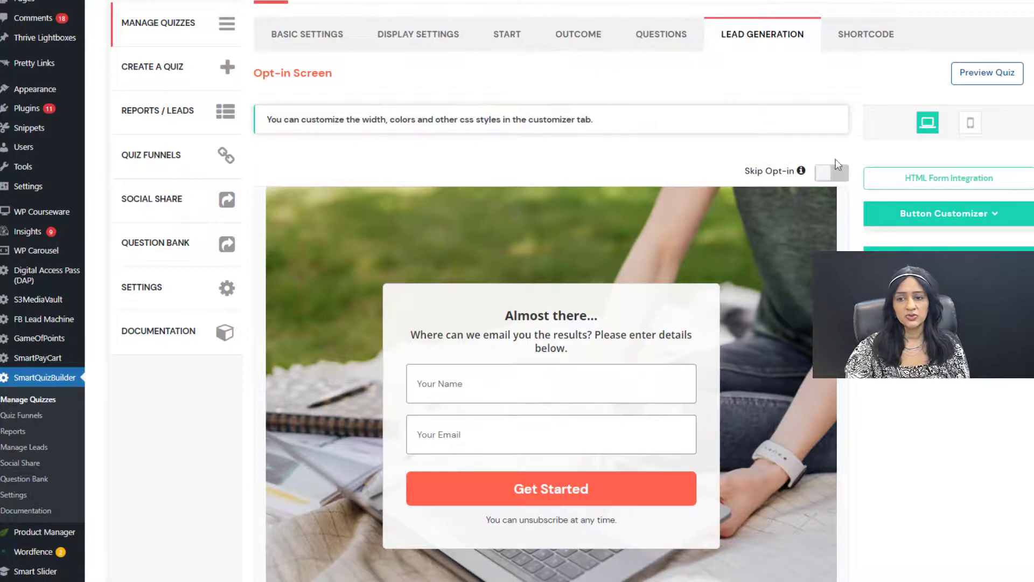
- Examine the quiz shortcode together with the start screen's course access button and the popup display settings
click(868, 38)
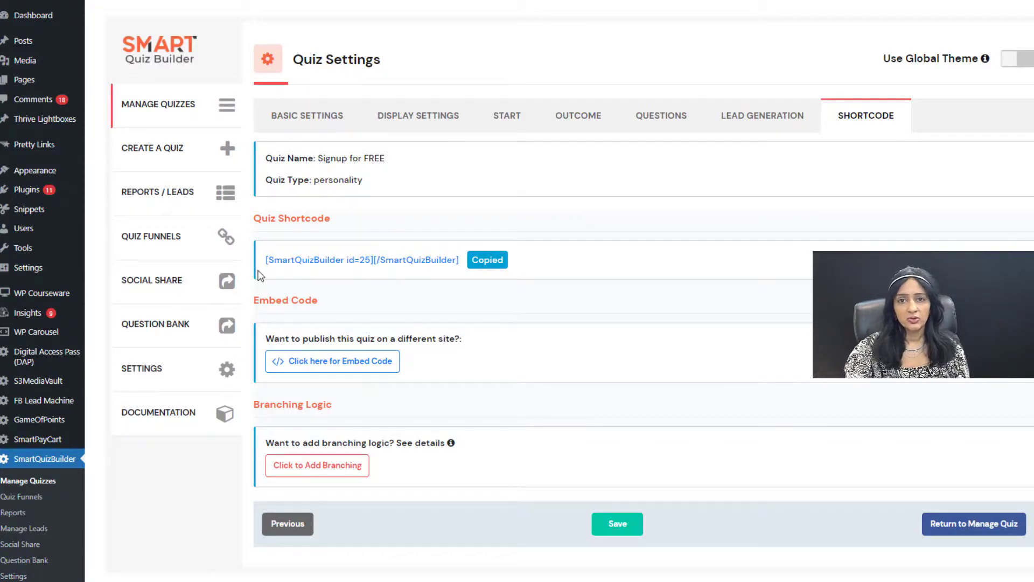
click(511, 117)
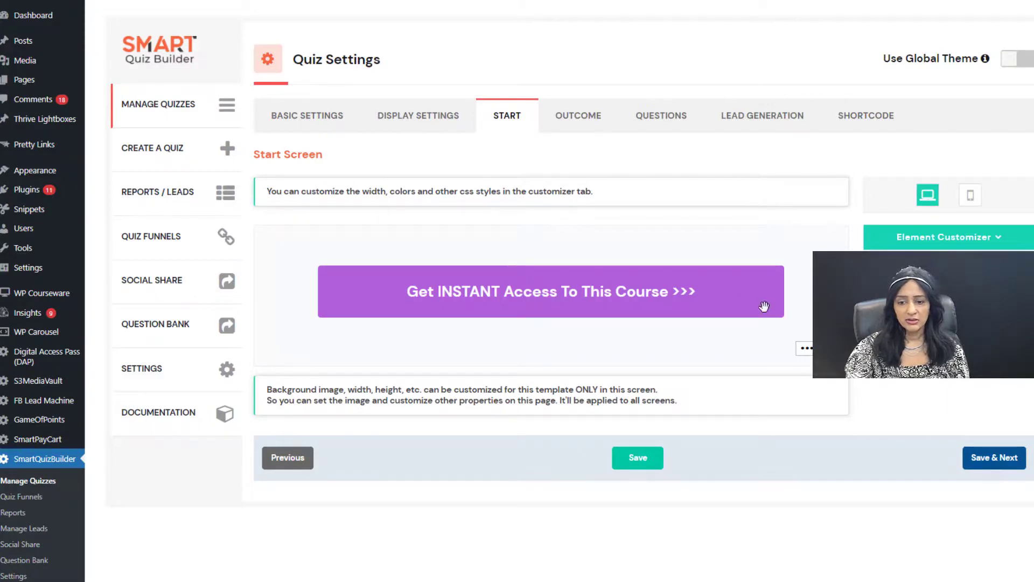
click(870, 126)
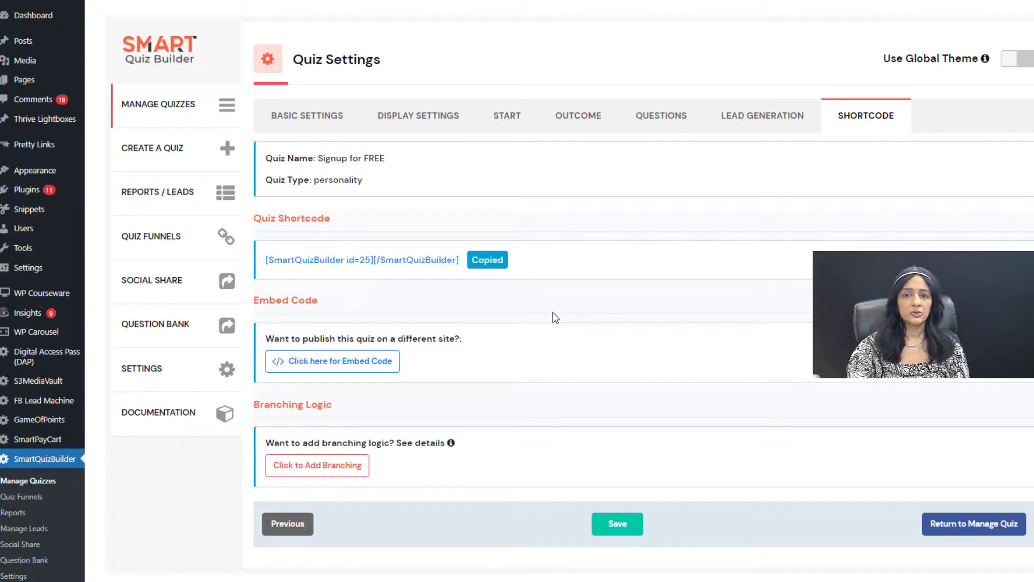
click(418, 118)
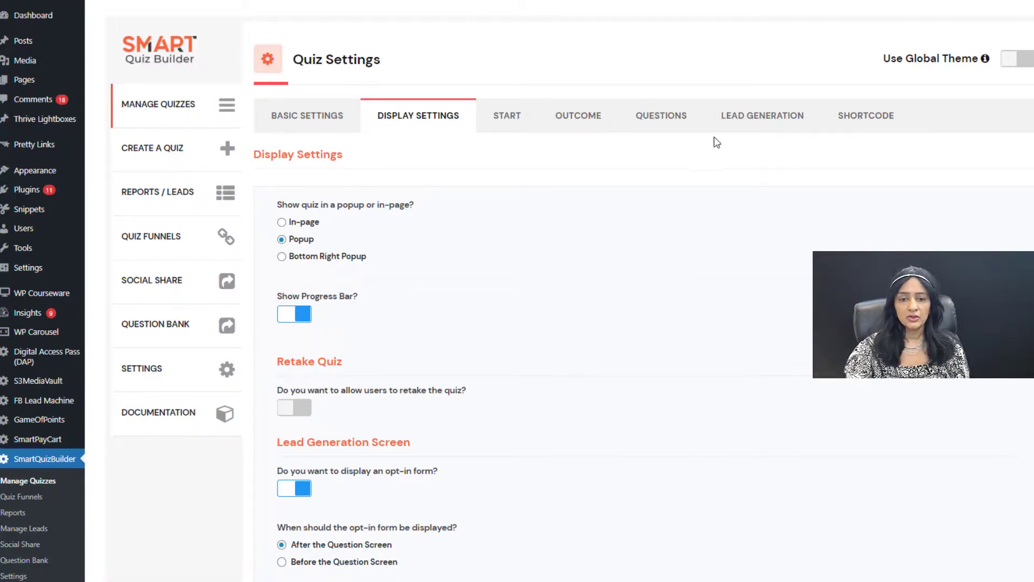
- View and highlight the quiz's embed code for publishing on a different site, and close it
click(870, 119)
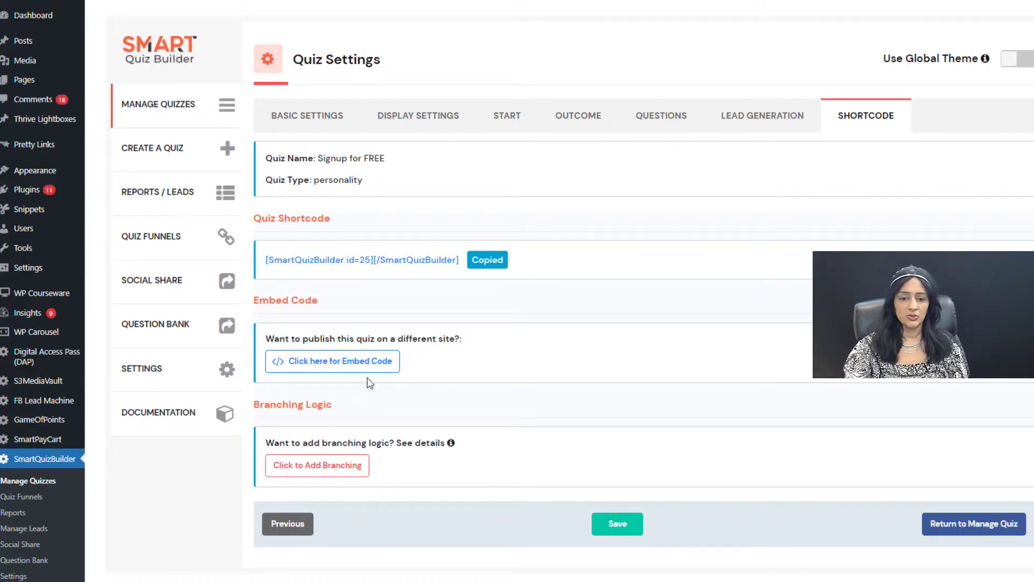
click(331, 359)
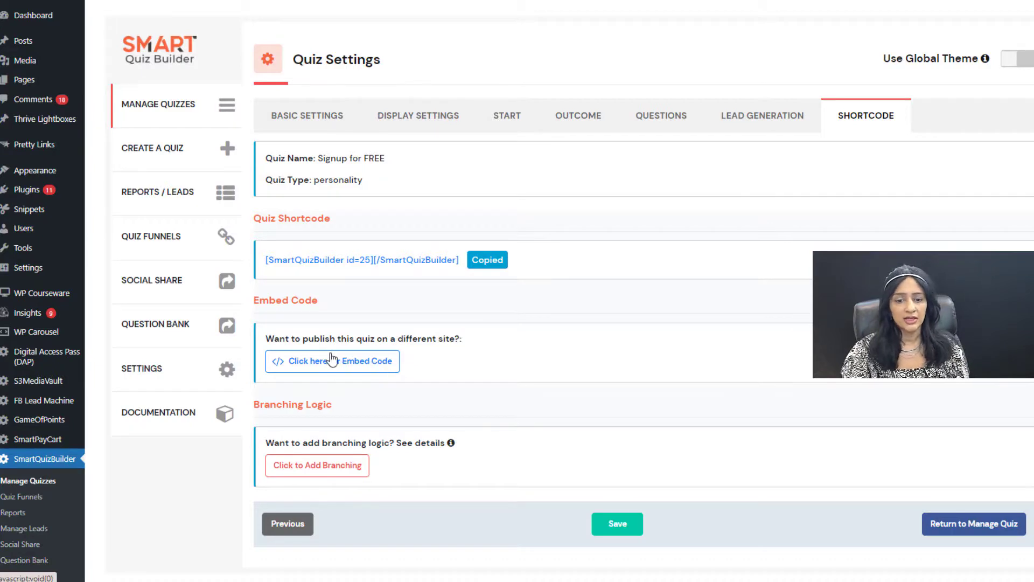
triple_click(480, 319)
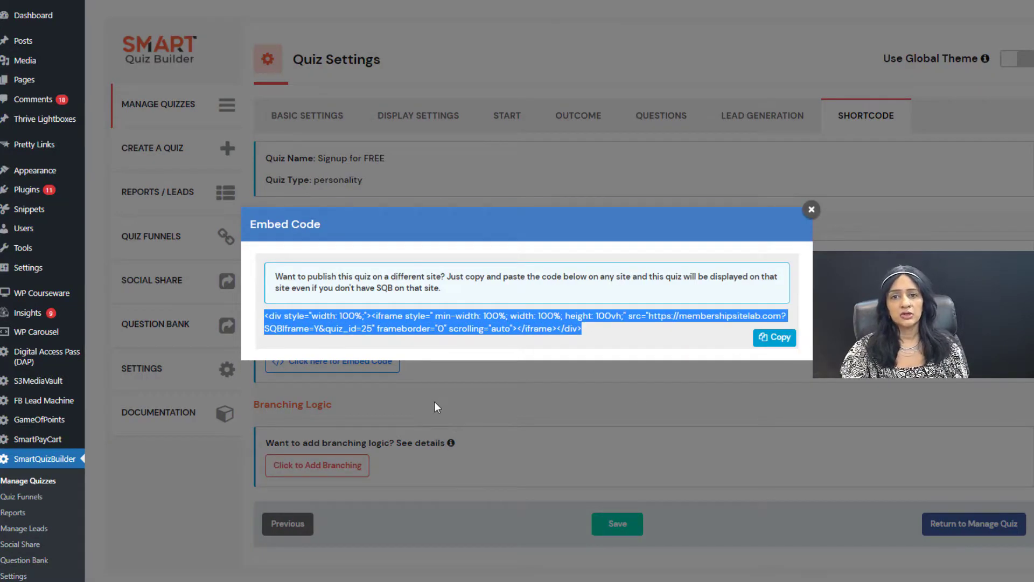
click(815, 212)
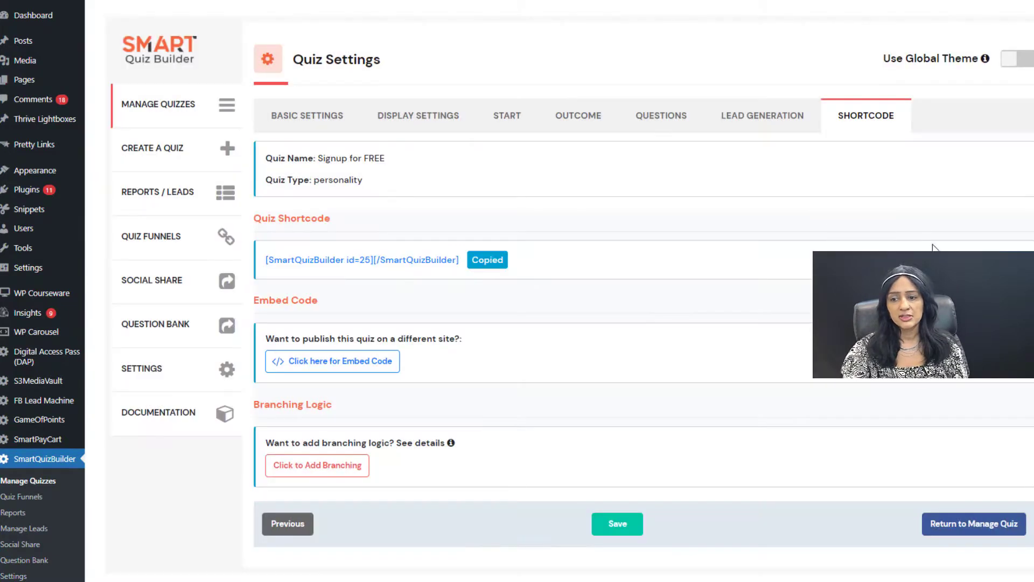